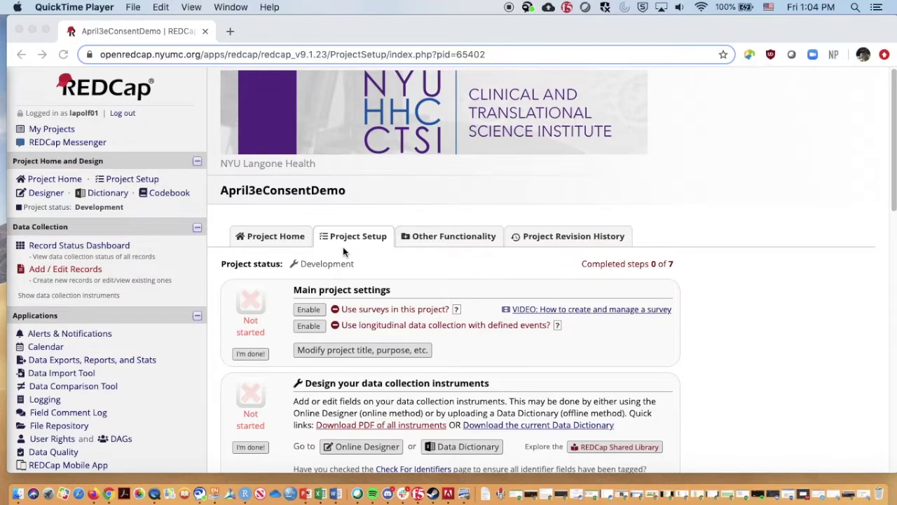
Enable surveys for the April3eConsentDemo project and open the Online Designer listing ConsentForm
click(311, 310)
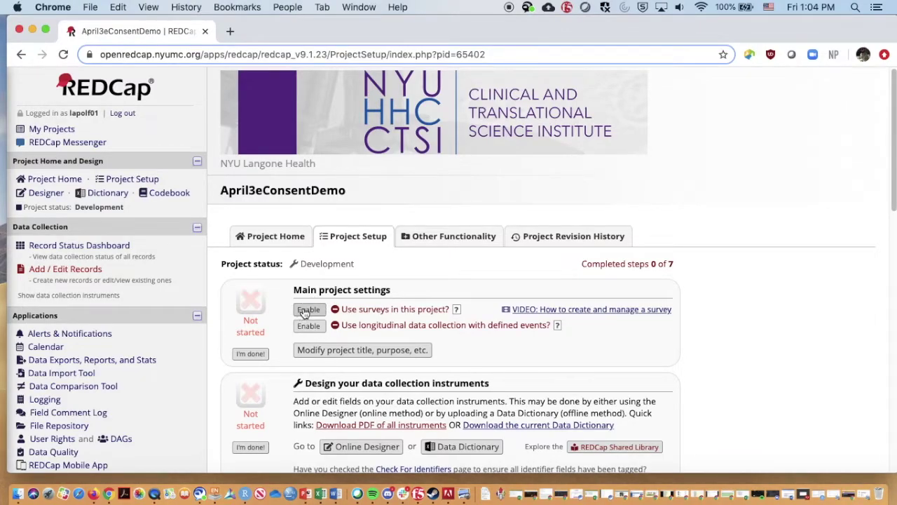
click(304, 311)
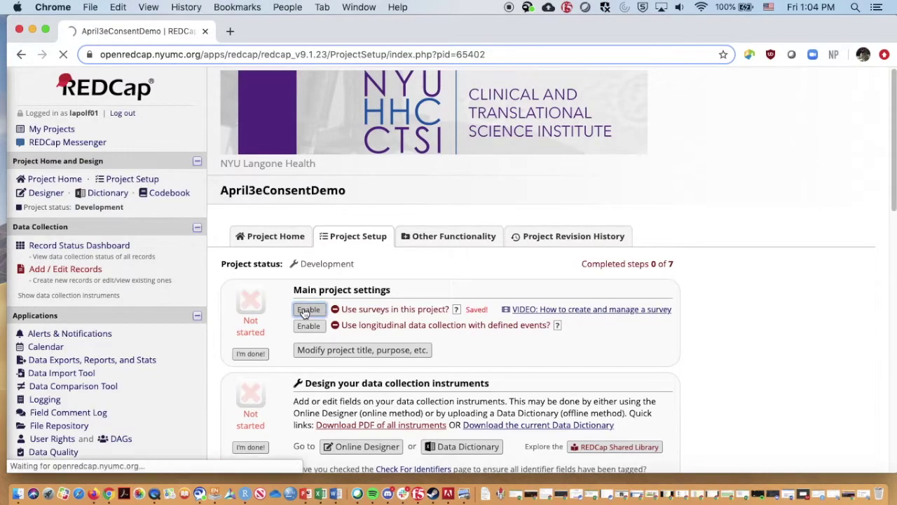
click(893, 137)
drag(894, 136, 893, 189)
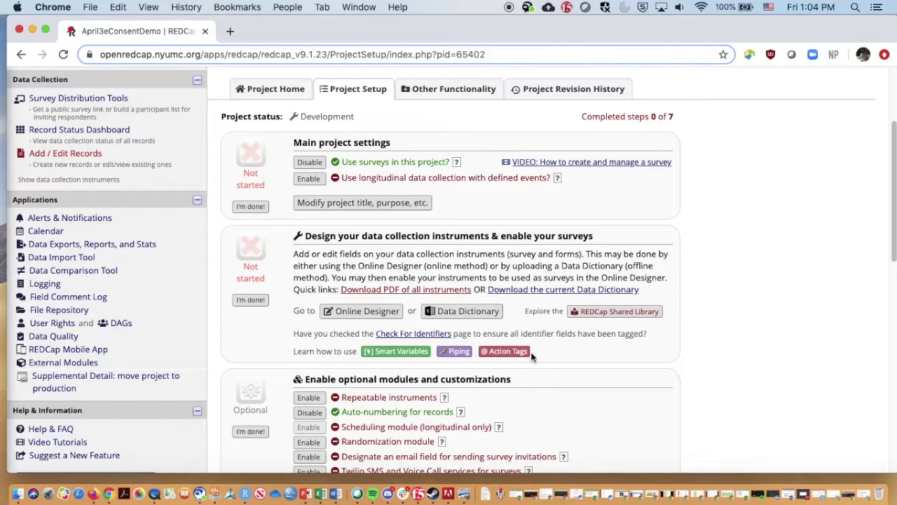
click(368, 312)
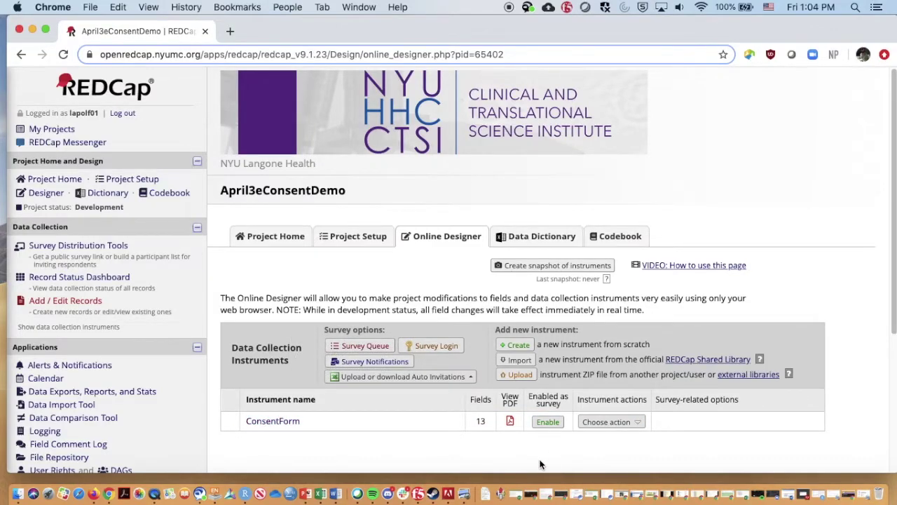
Enable ConsentForm as a survey and look over its Set Up My Survey settings page
click(548, 422)
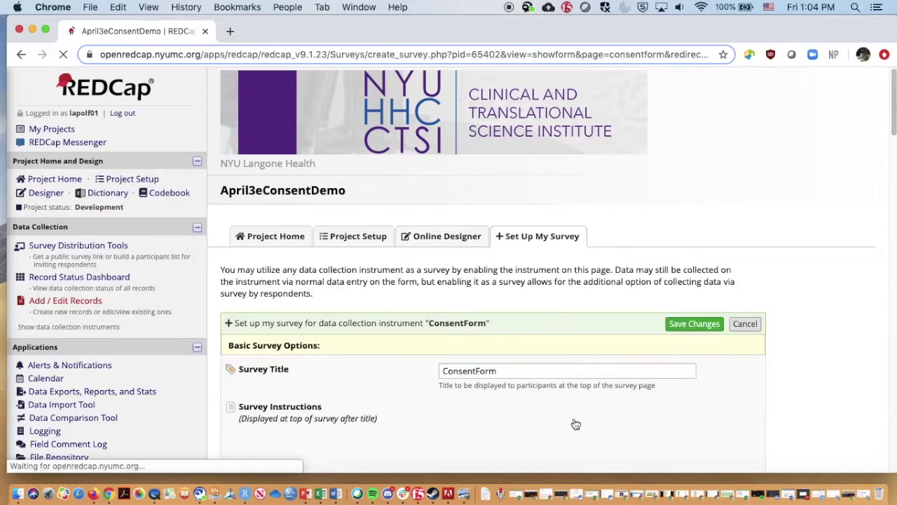
drag(892, 107, 891, 149)
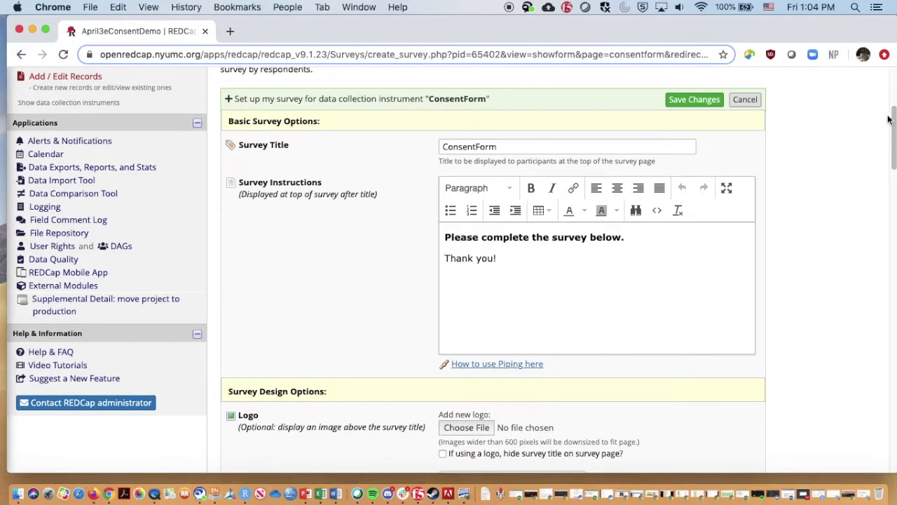
click(894, 124)
drag(894, 125, 881, 236)
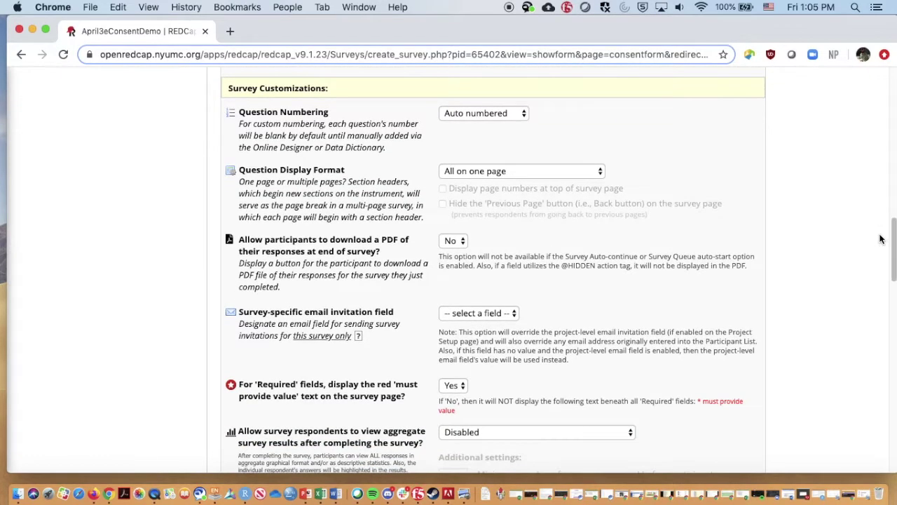
Set questions to display one section per page and allow participants to download a response PDF
click(468, 175)
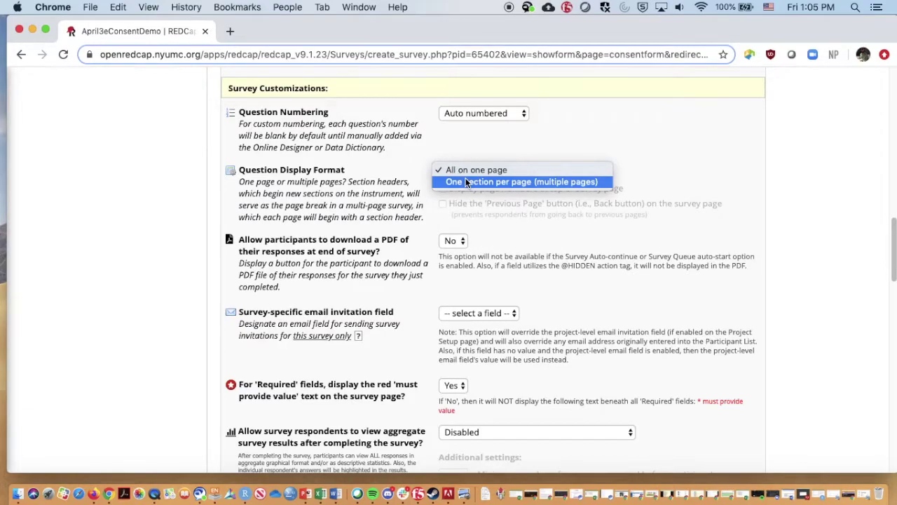
click(466, 183)
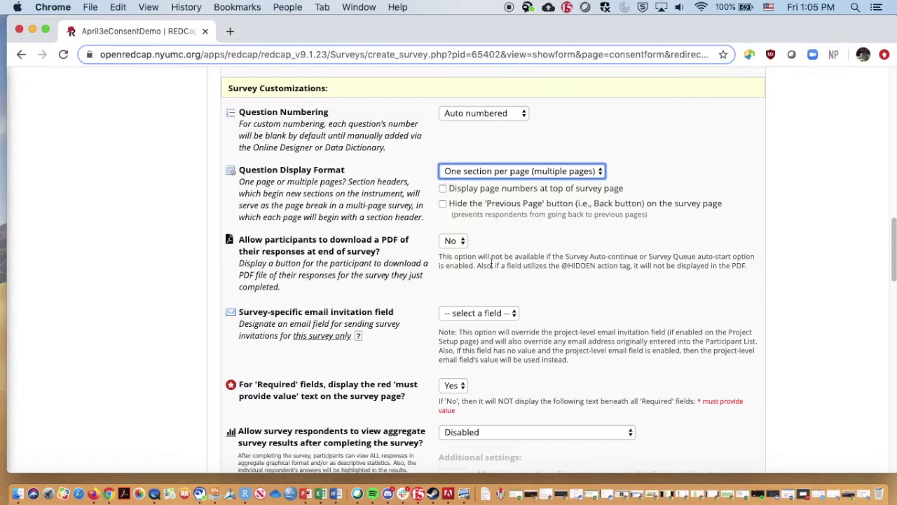
click(461, 241)
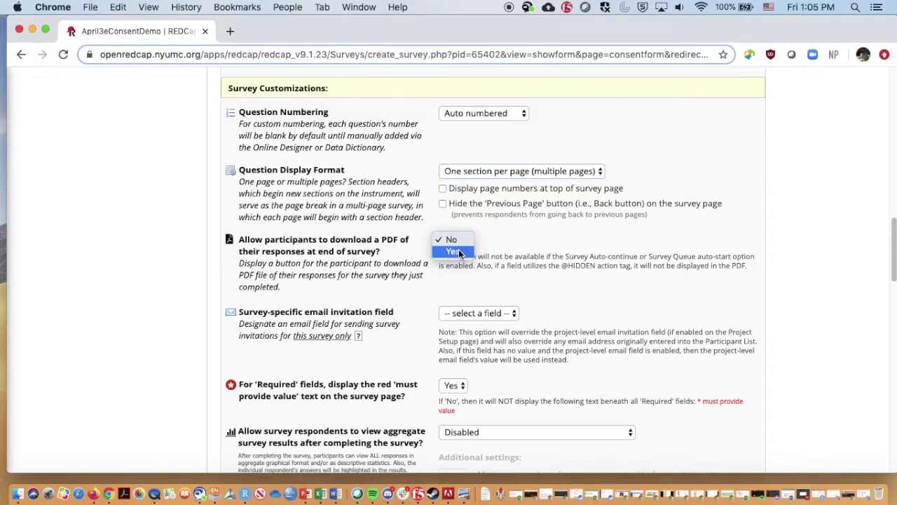
click(459, 253)
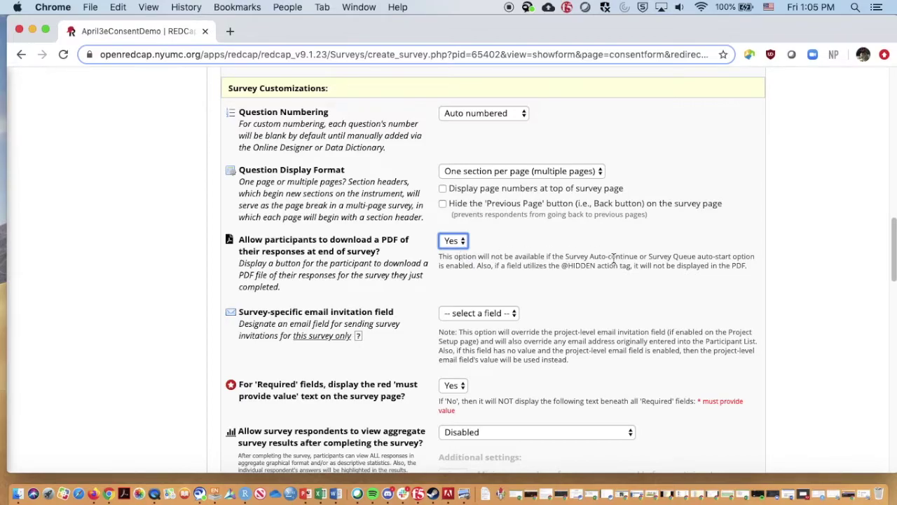
Choose the Email field as the survey-specific email invitation field
scroll(892, 268, down, 4)
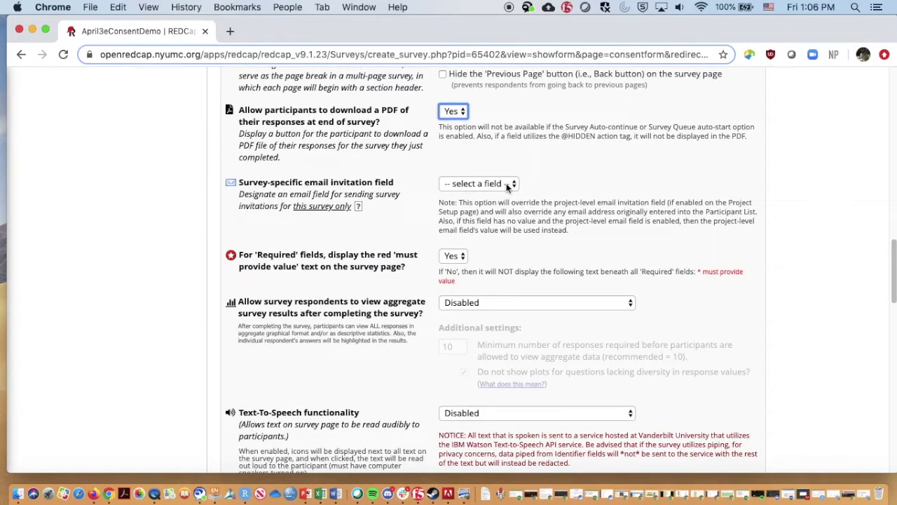
click(506, 183)
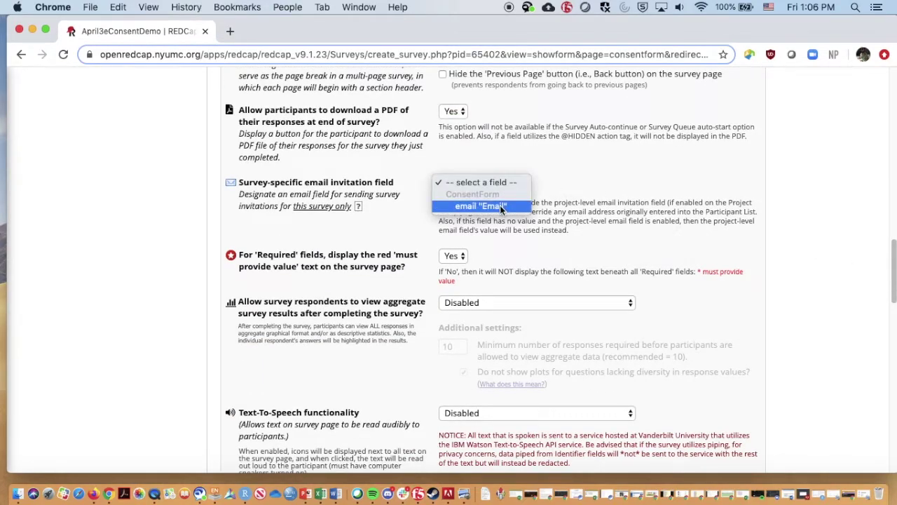
click(500, 207)
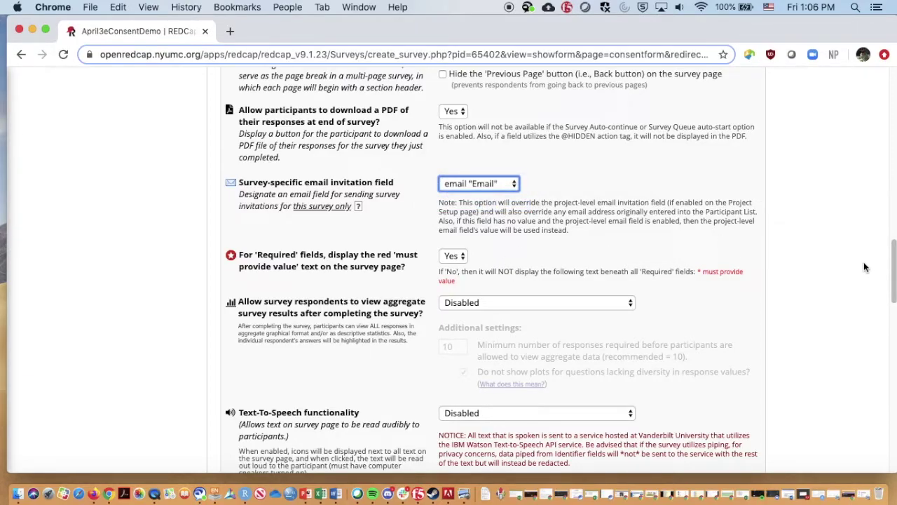
click(893, 264)
drag(893, 264, 875, 343)
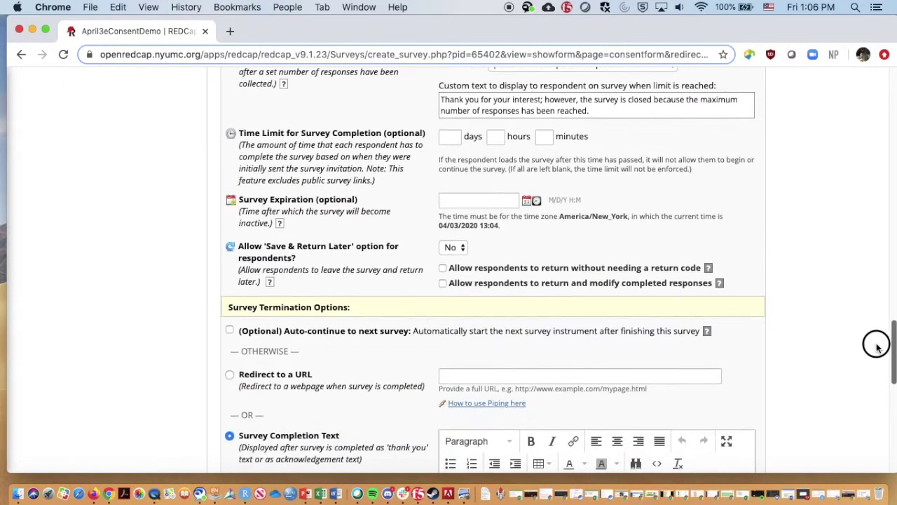
Keep Save & Return Later at No and read the e-Consent Framework explanation
click(460, 248)
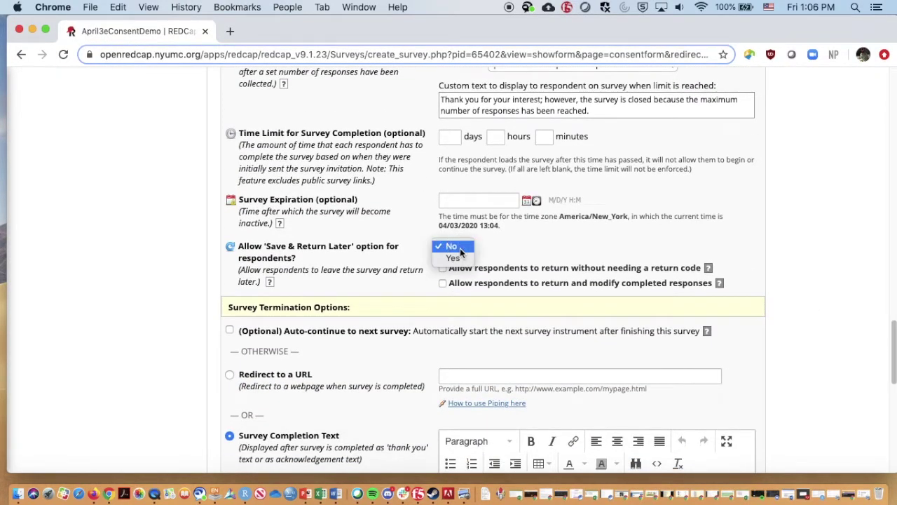
click(523, 250)
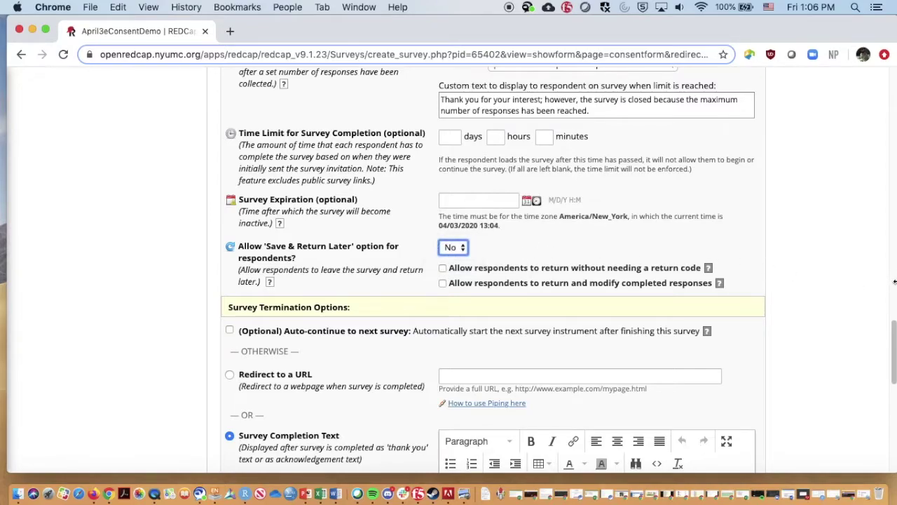
drag(893, 339, 893, 368)
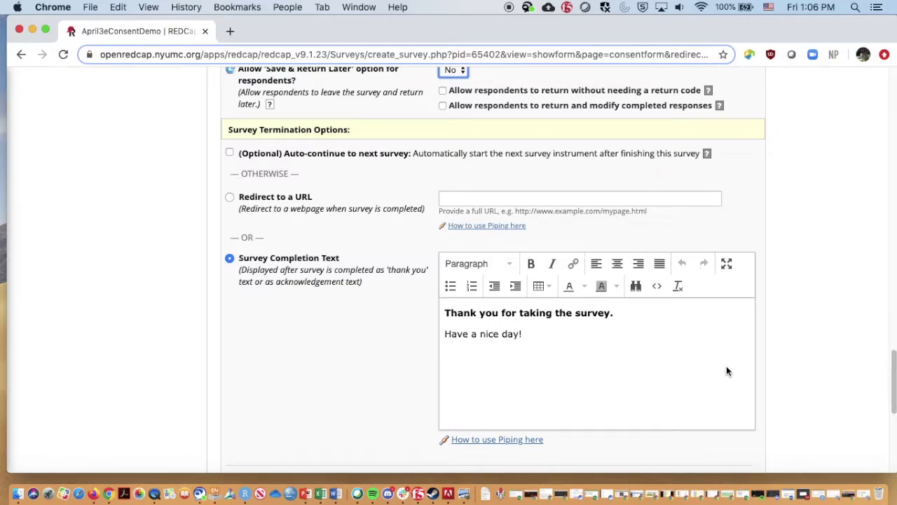
drag(893, 370, 892, 418)
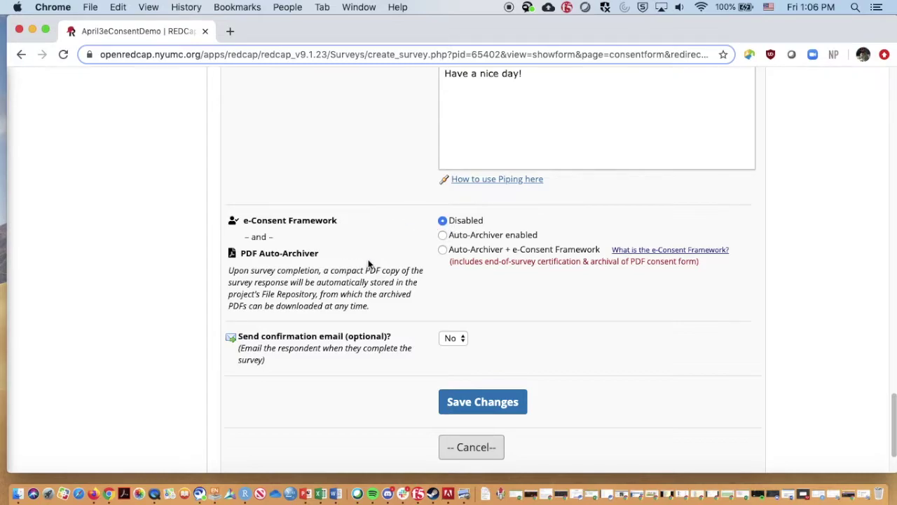
click(642, 257)
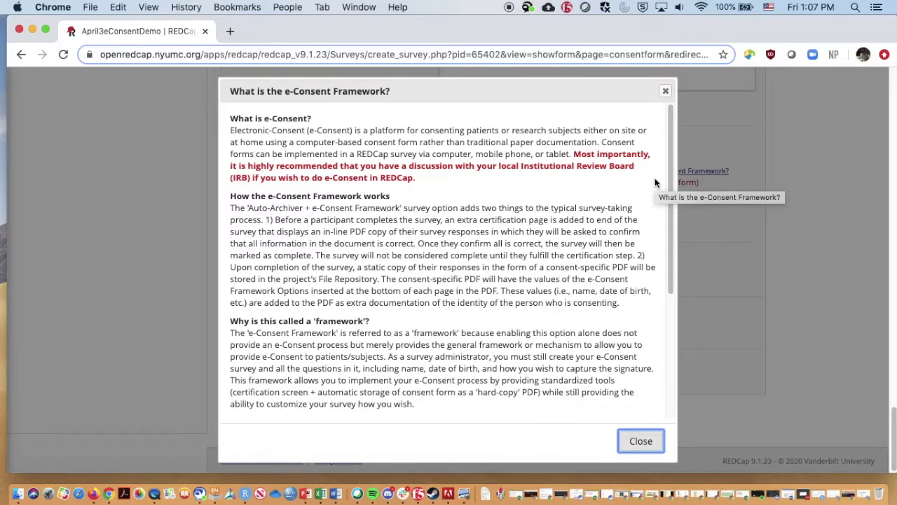
drag(671, 176, 669, 308)
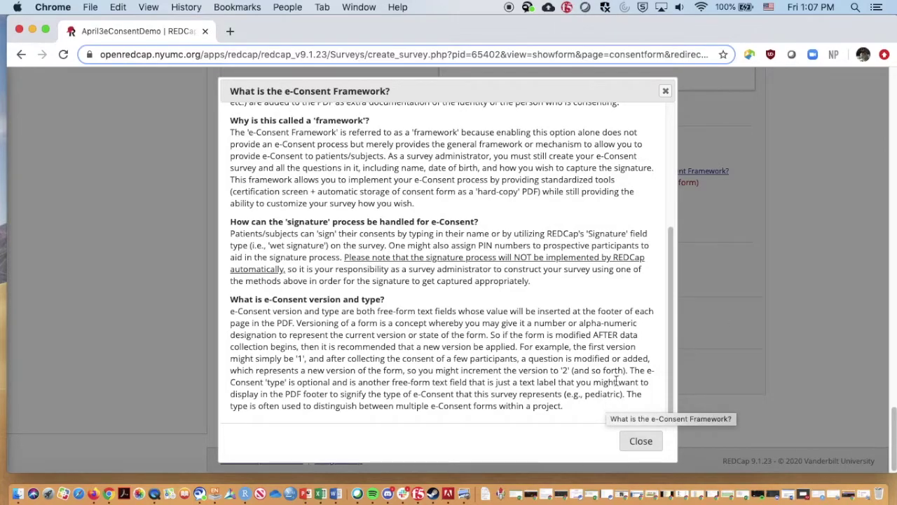
click(634, 440)
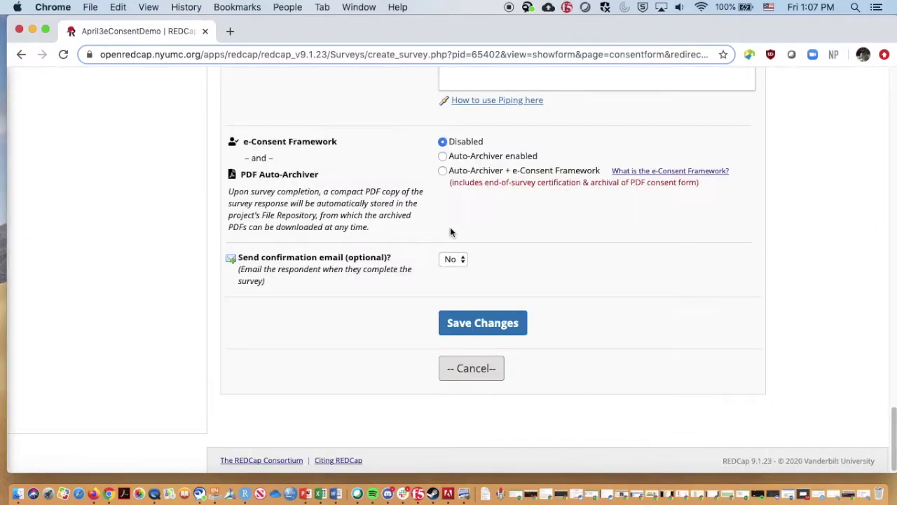
Enable the e-Consent Framework with PDF auto-archiving and set the e-Consent version to 1
click(443, 170)
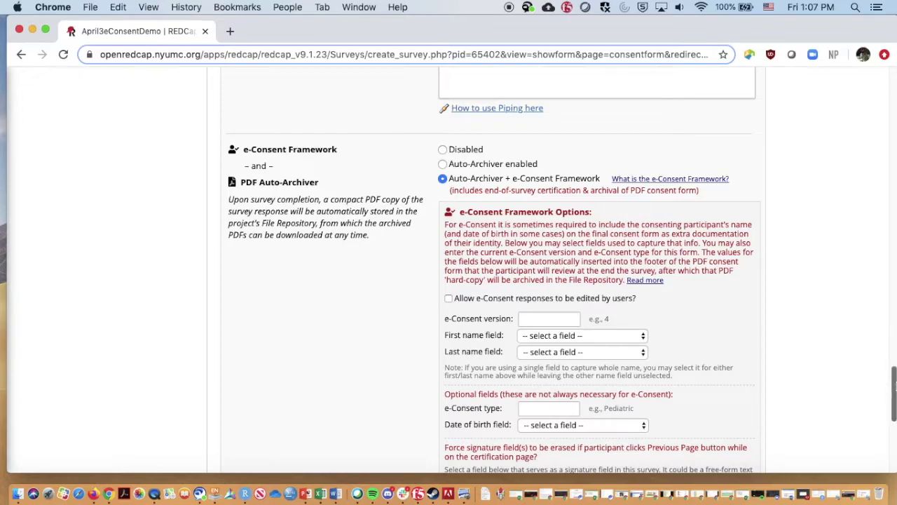
drag(890, 381, 889, 400)
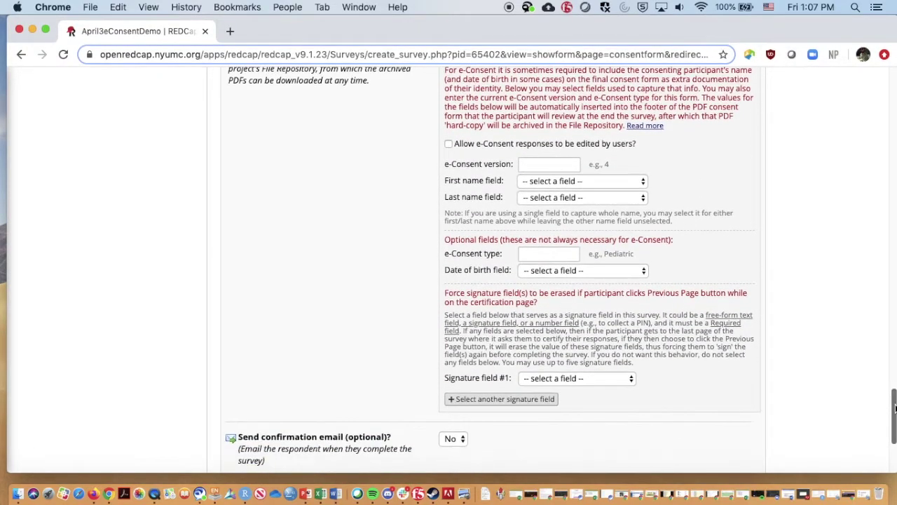
click(545, 164)
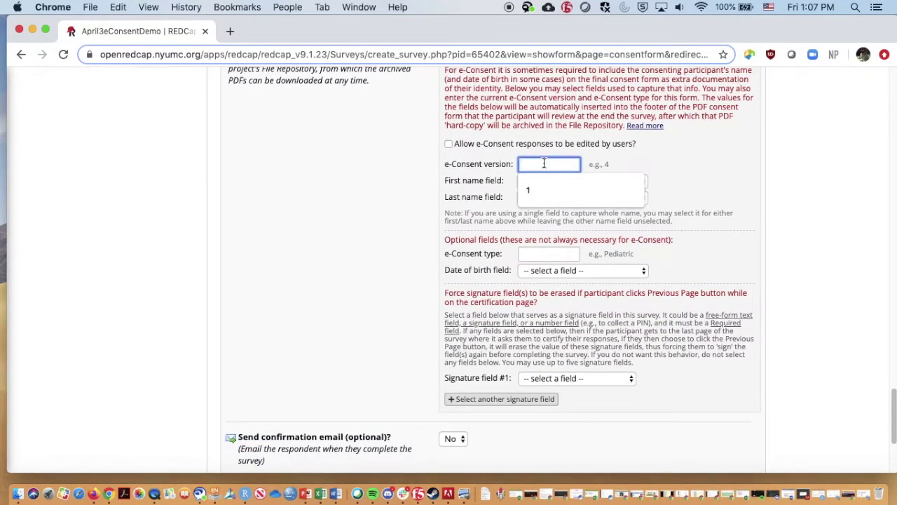
text(1)
click(646, 165)
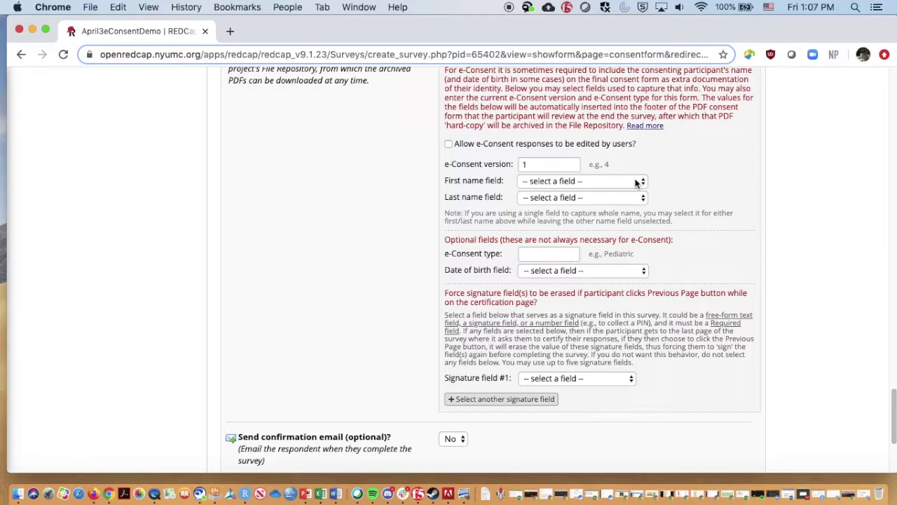
Map first name to first_name, last name to last_name, and signature field #1 to signature
click(636, 182)
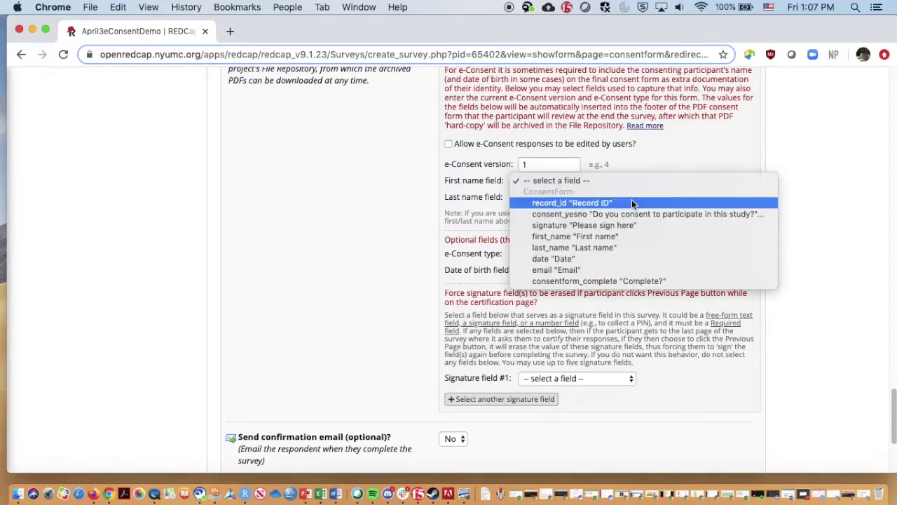
click(628, 237)
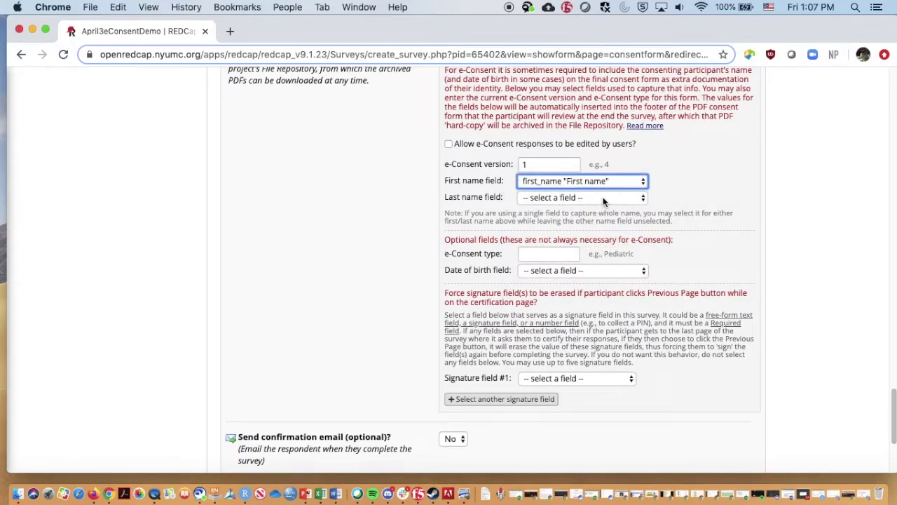
click(603, 198)
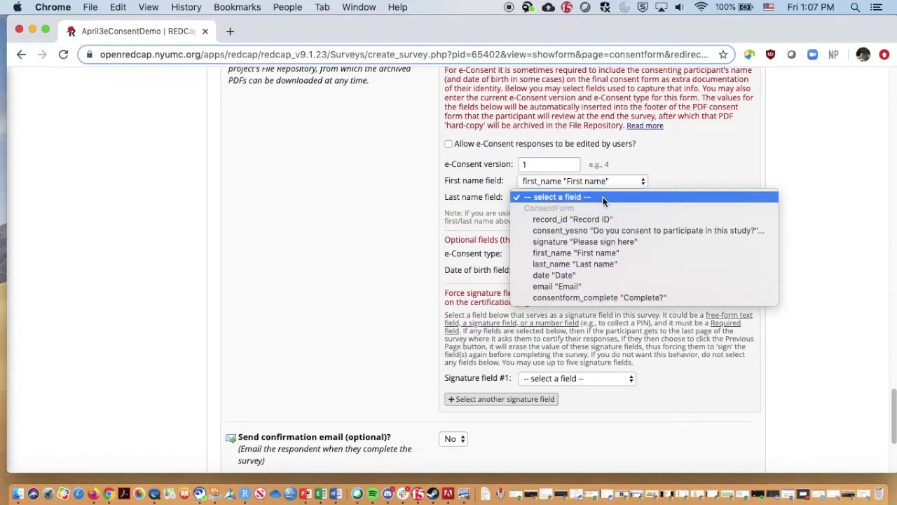
click(606, 263)
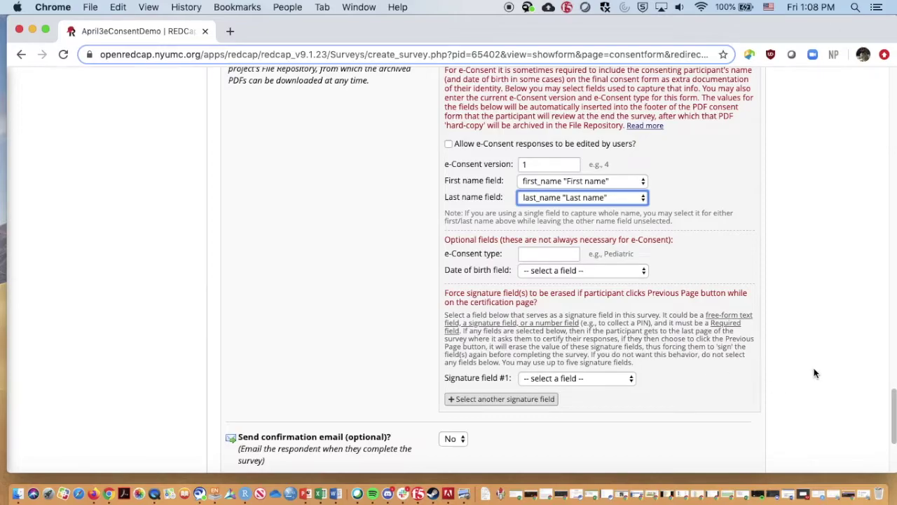
click(875, 430)
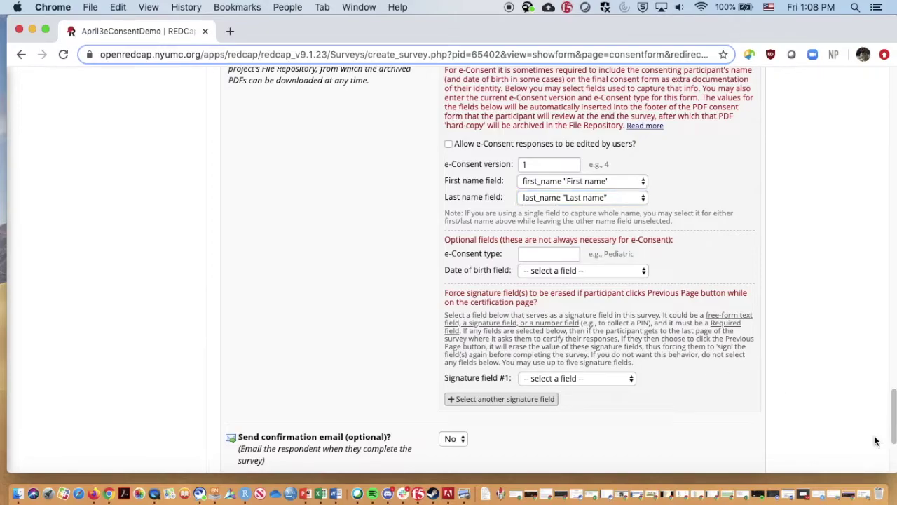
scroll(893, 415, down, 3)
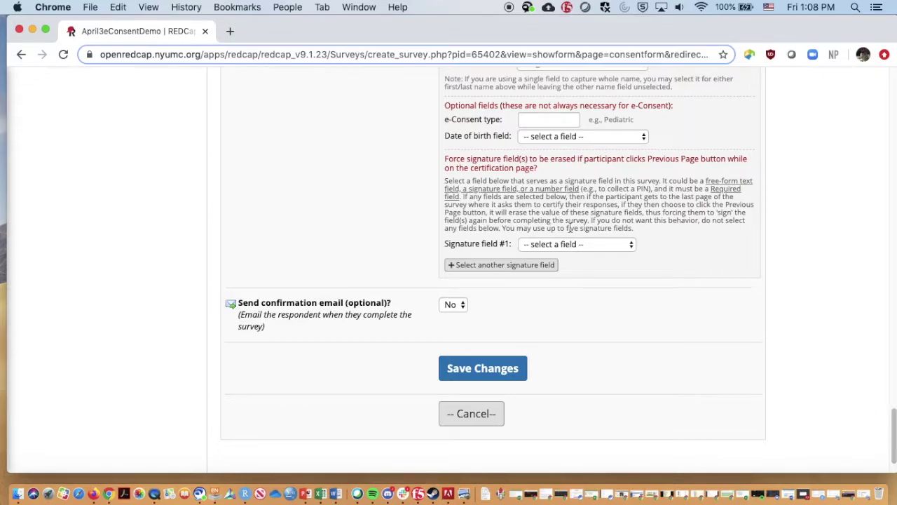
click(615, 245)
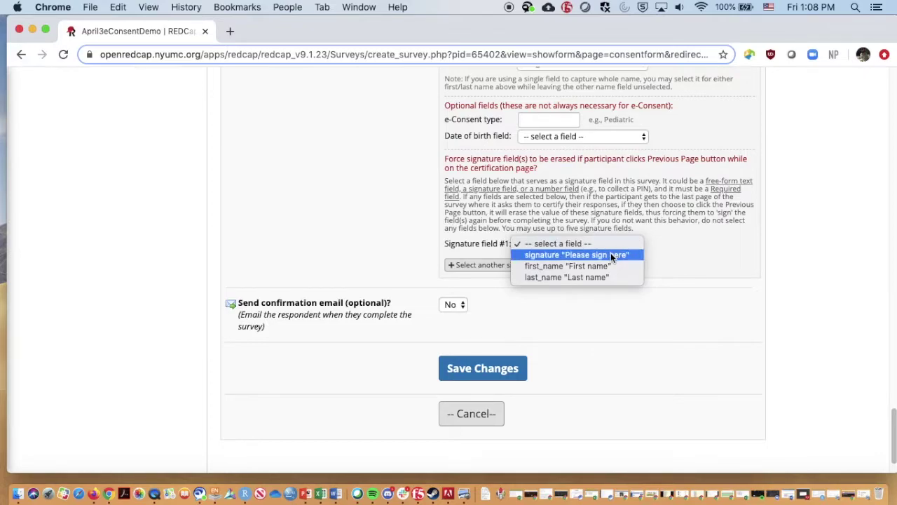
click(611, 255)
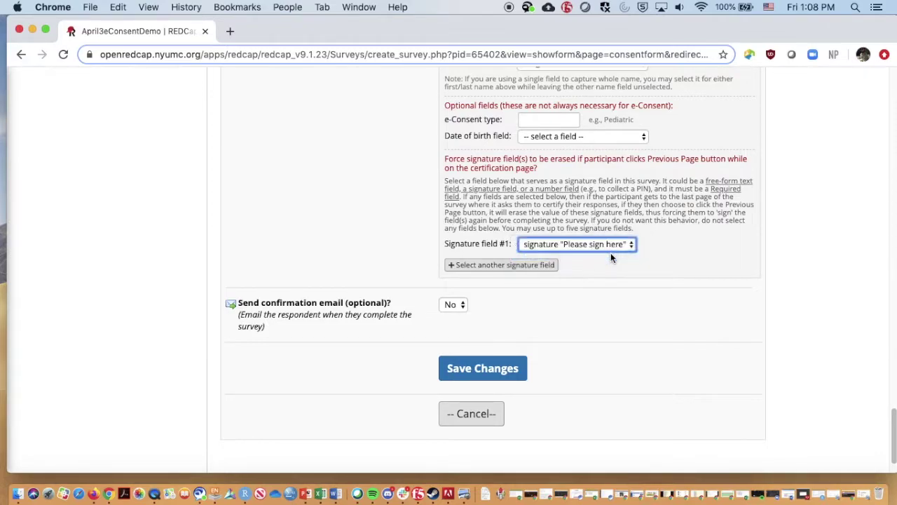
Turn on sending a confirmation email for the survey
click(446, 308)
click(448, 317)
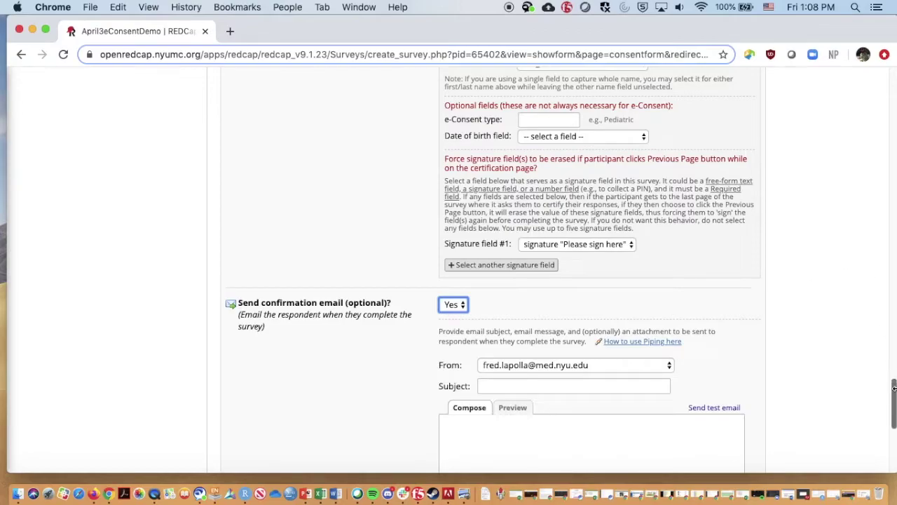
drag(894, 389, 891, 421)
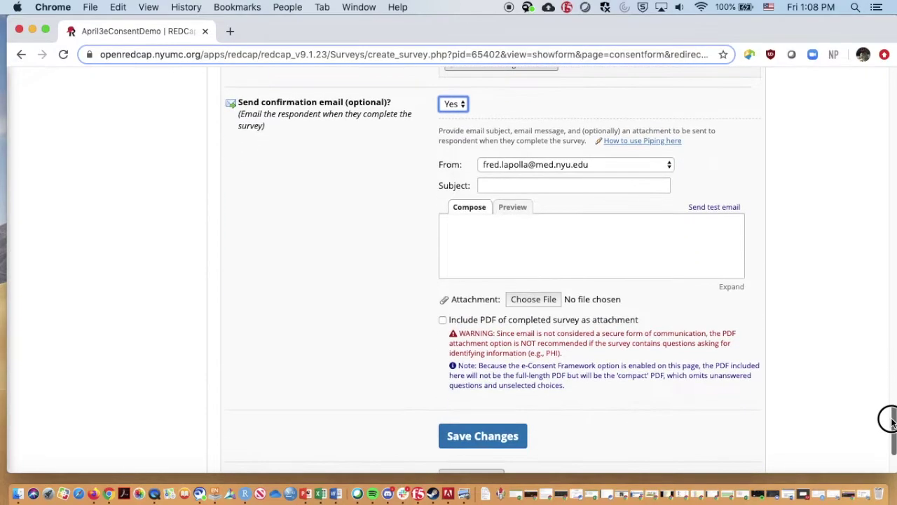
Enter 'Consent Form' as the confirmation email subject
click(531, 184)
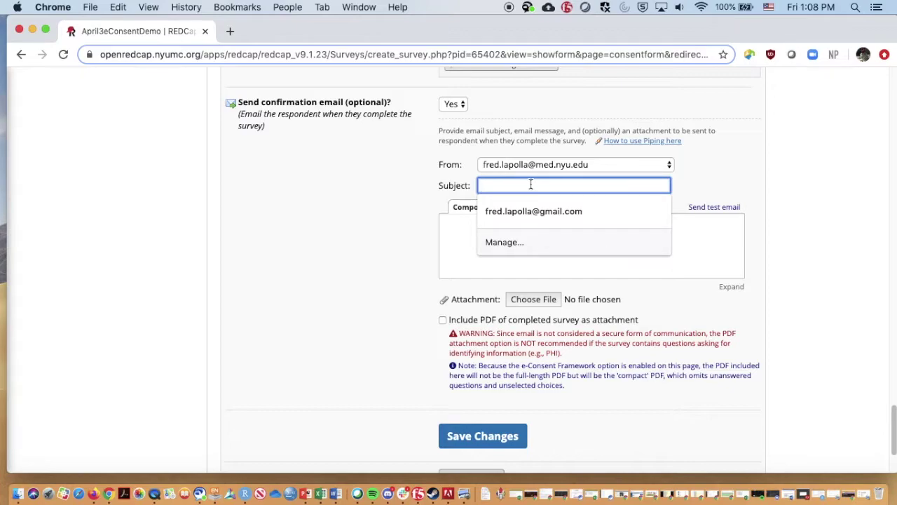
click(400, 183)
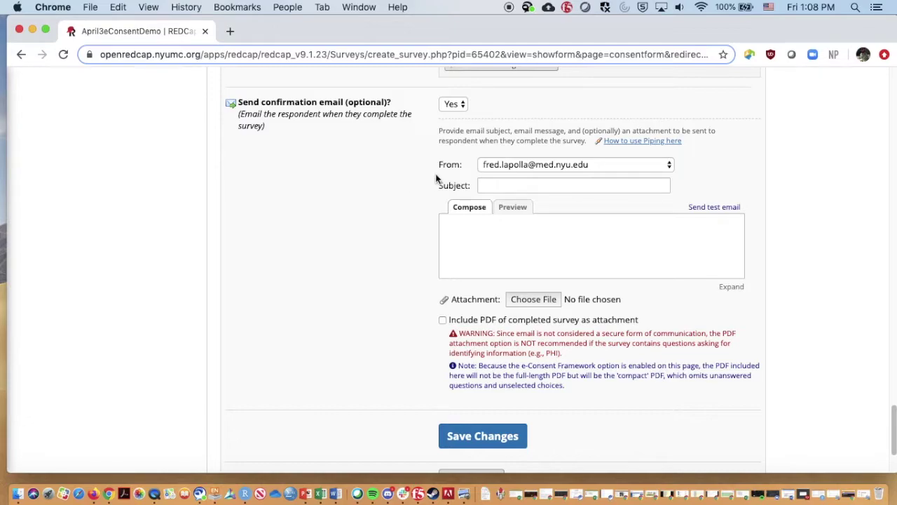
click(486, 185)
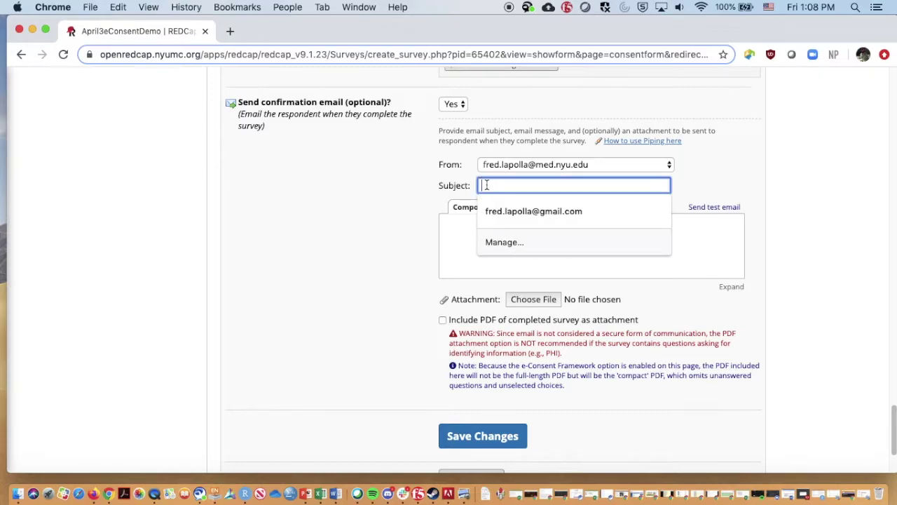
text(Consent)
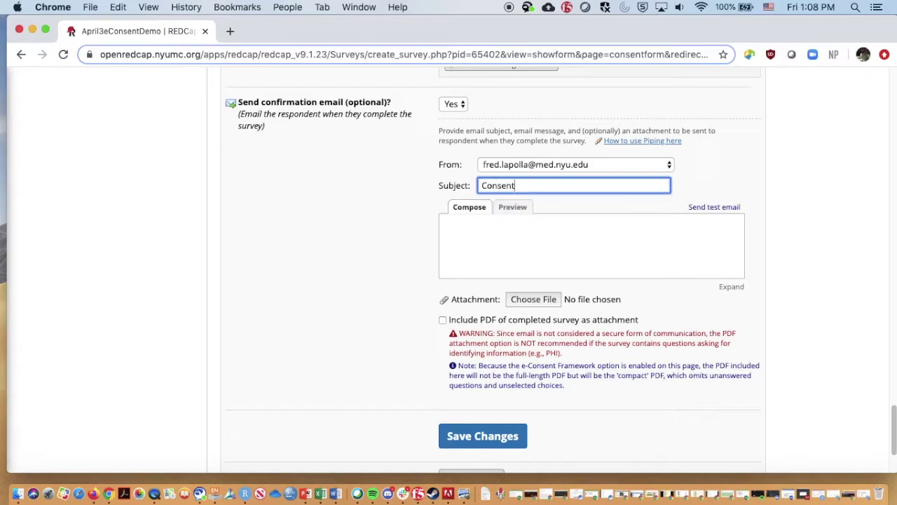
text( Form)
key(Tab)
key(Tab)
key(Tab)
click(488, 223)
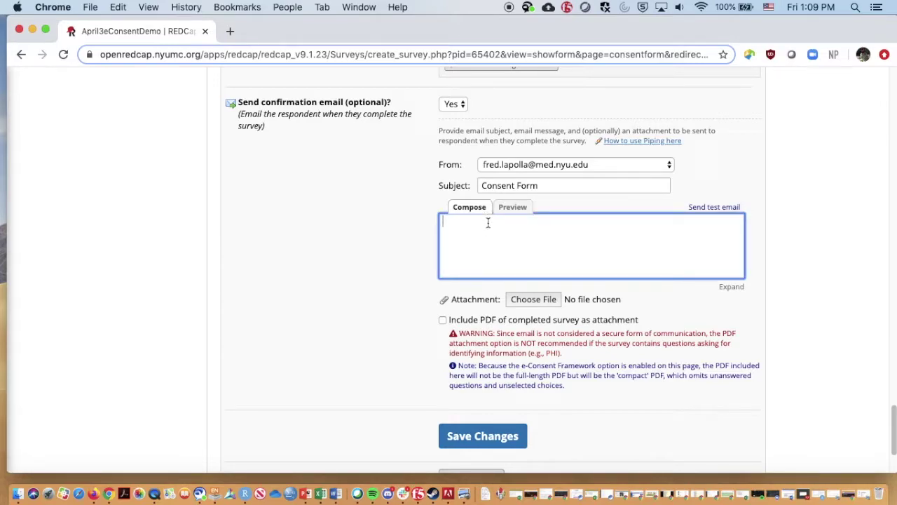
Write the message 'Hi [first_name],' followed by 'Here is a copy of your consent form.'
text(Hi)
drag(891, 427, 891, 385)
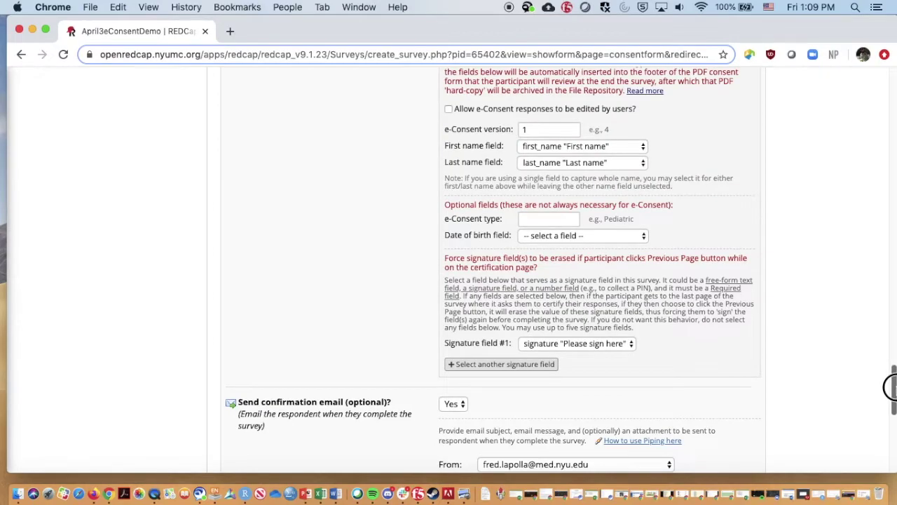
click(644, 148)
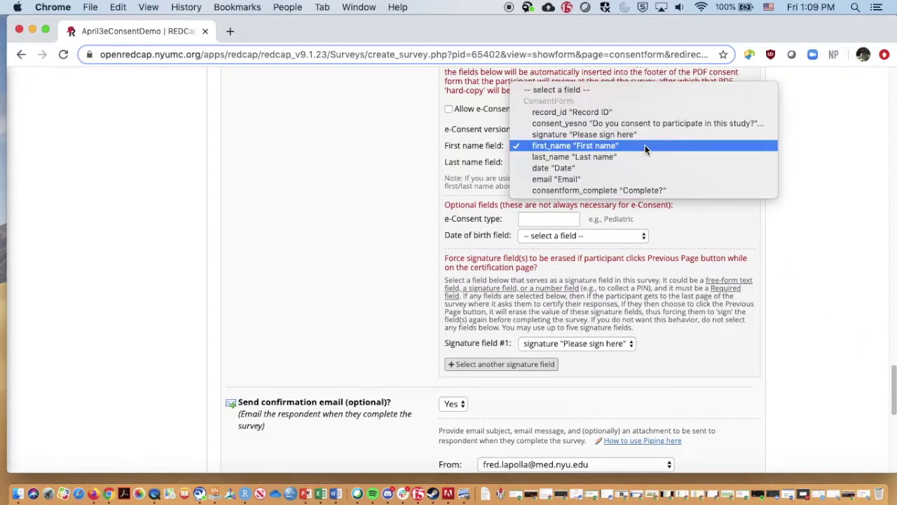
click(645, 147)
drag(888, 395, 893, 437)
click(500, 216)
text(Hi)
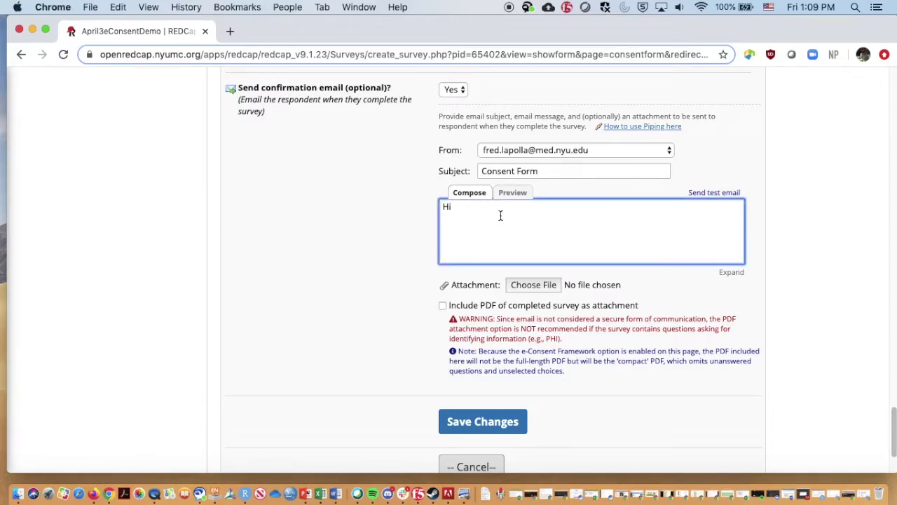
text( [first_name],)
key(Return)
key(Return)
text(Here is a copy of your consent form.)
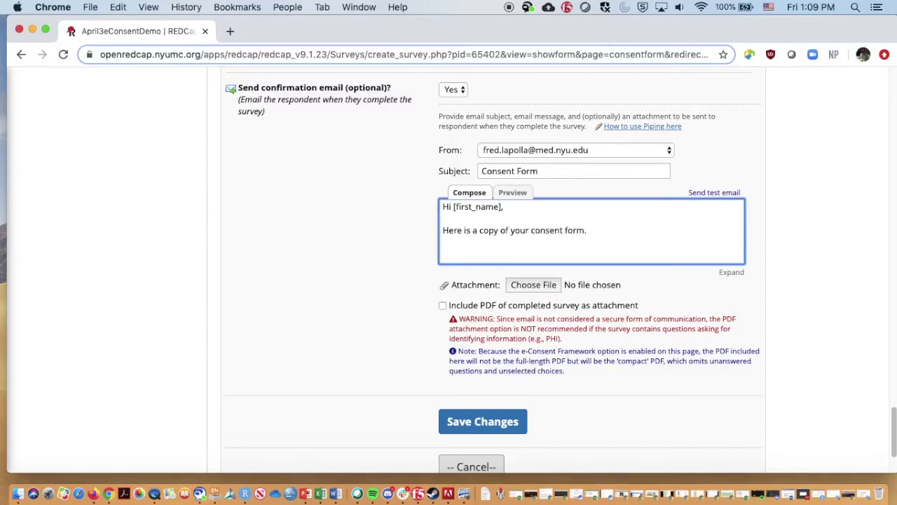
Attach the completed-survey PDF to the email, preview the message, and save the survey settings
click(441, 307)
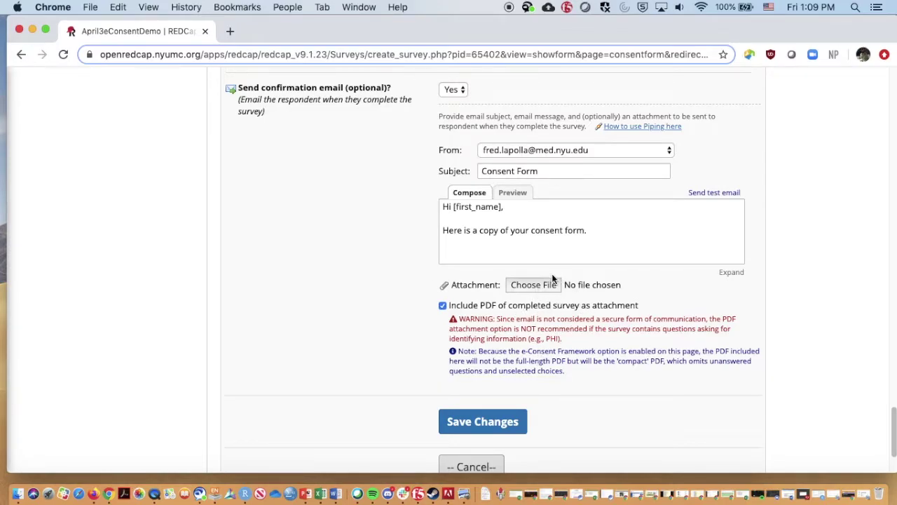
click(513, 194)
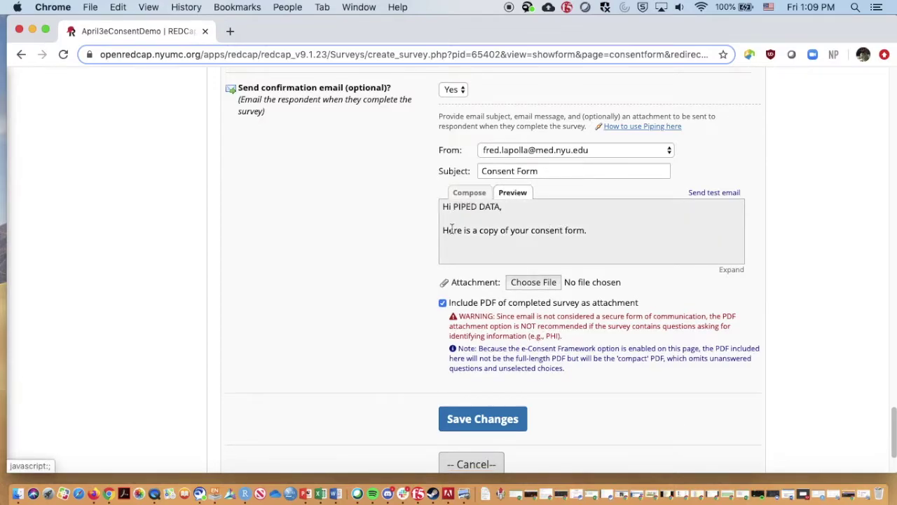
click(475, 418)
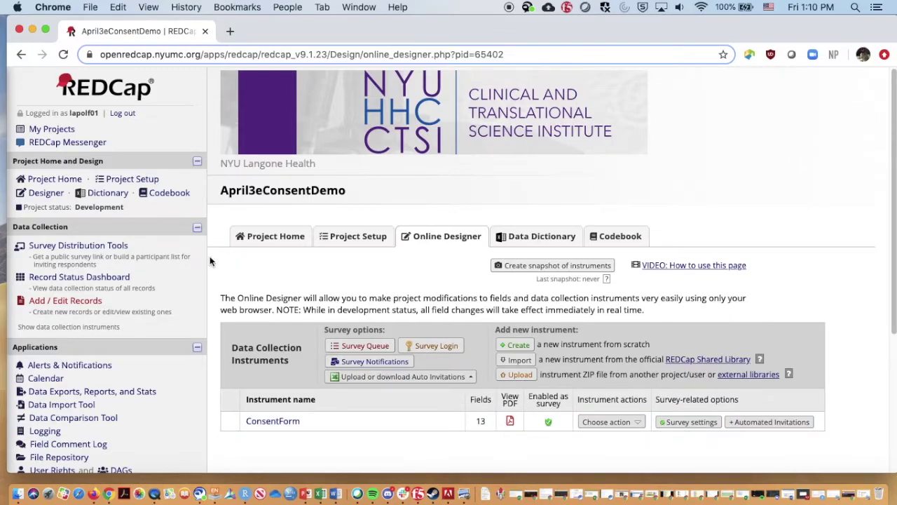
Open the ConsentForm public survey link from Survey Distribution Tools in a new tab
click(97, 247)
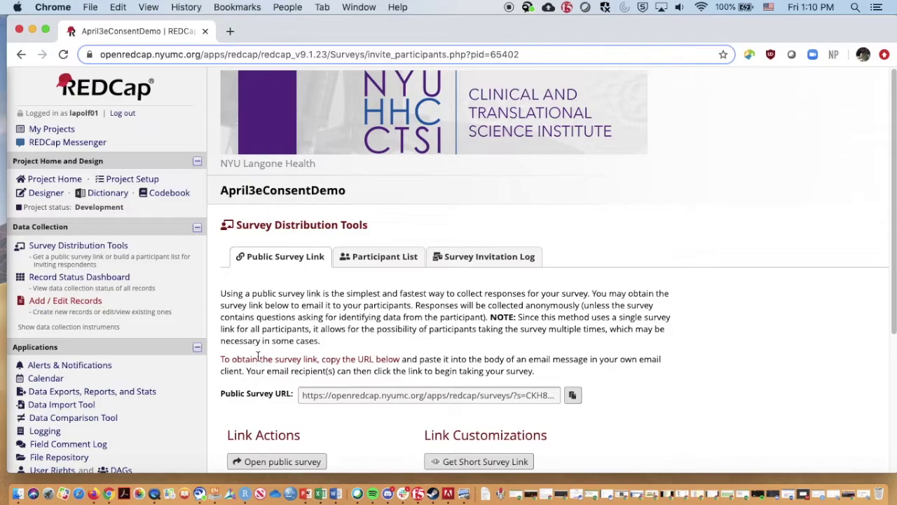
scroll(251, 359, down, 2)
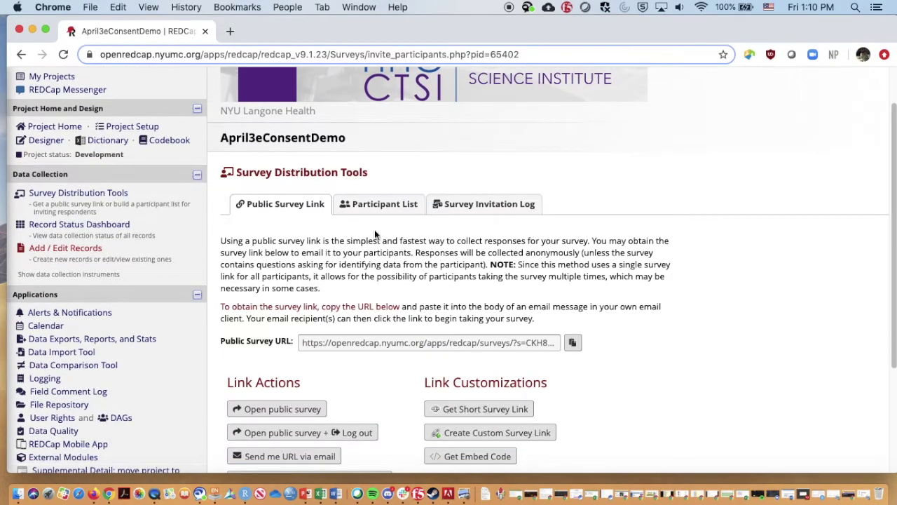
click(312, 410)
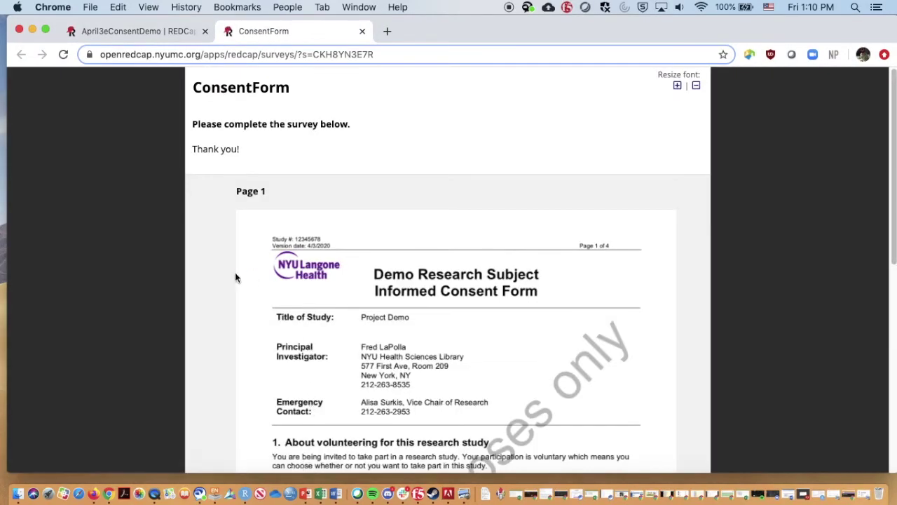
Page through consent pages 1 to 3 to reach the consent question page
scroll(259, 281, down, 1)
scroll(275, 284, down, 10)
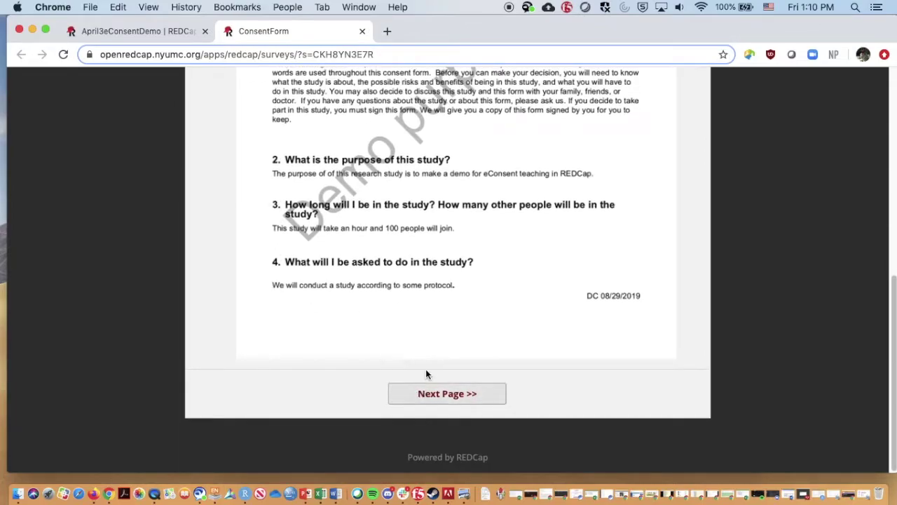
click(443, 398)
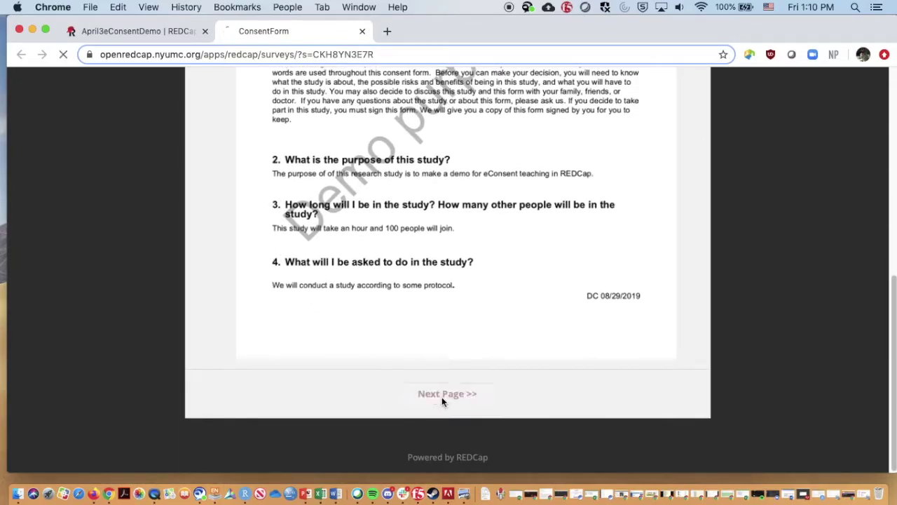
scroll(434, 293, down, 10)
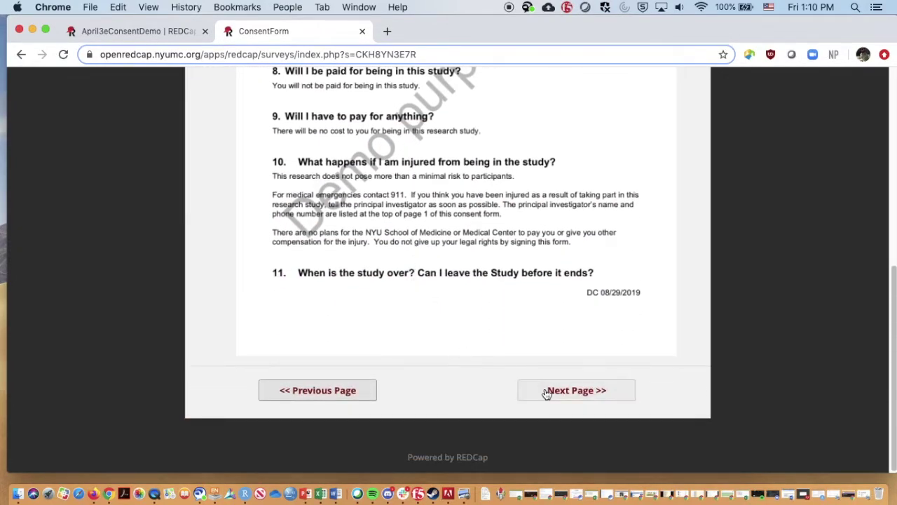
click(546, 391)
scroll(546, 392, down, 10)
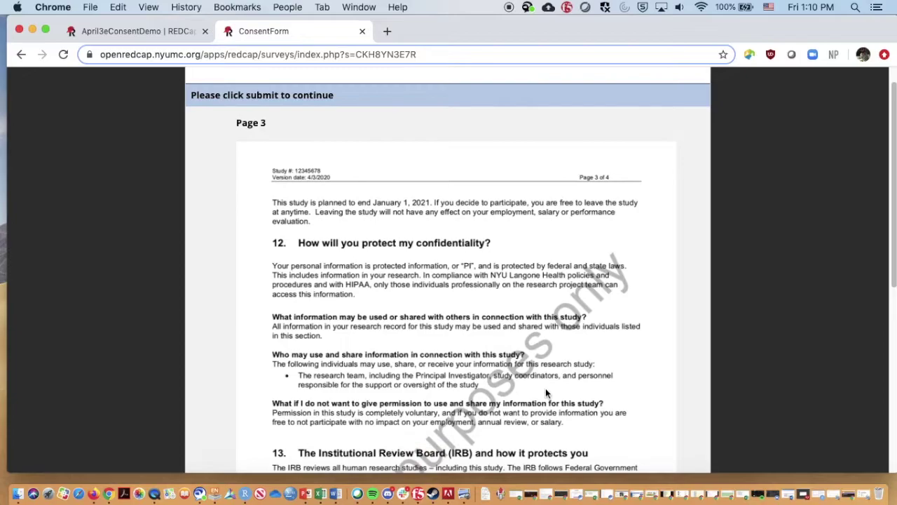
click(546, 391)
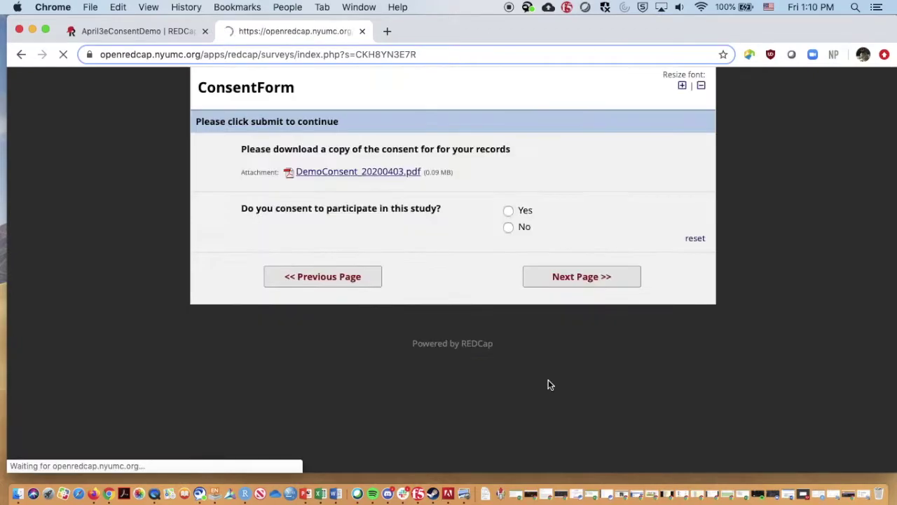
Answer Yes to consenting and download the DemoConsent_20200403.pdf copy
click(507, 228)
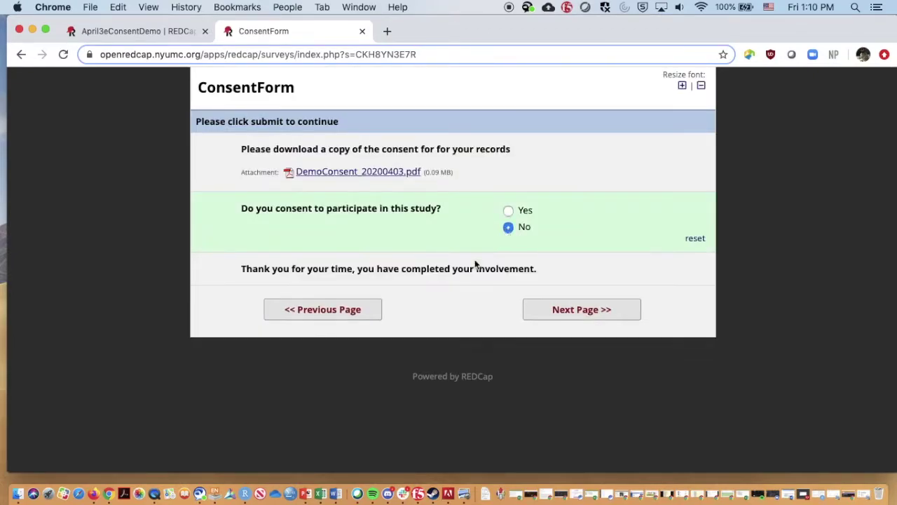
click(508, 212)
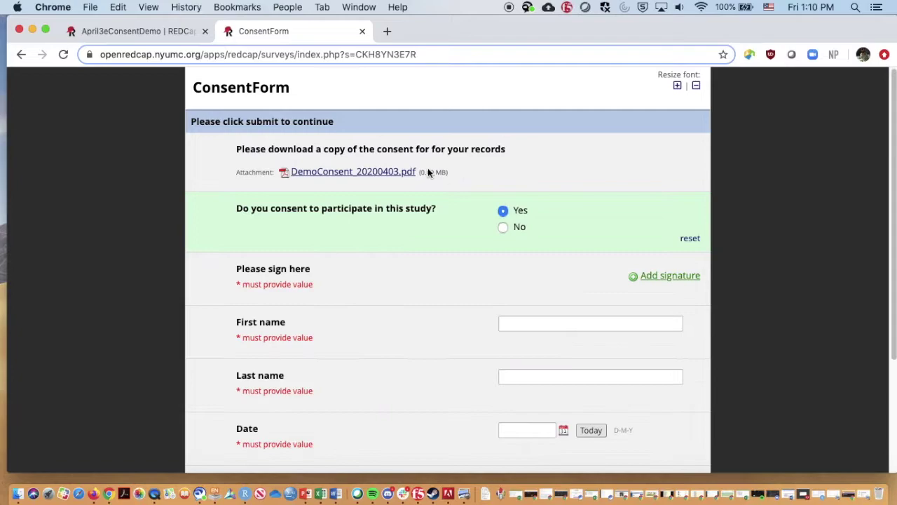
click(365, 172)
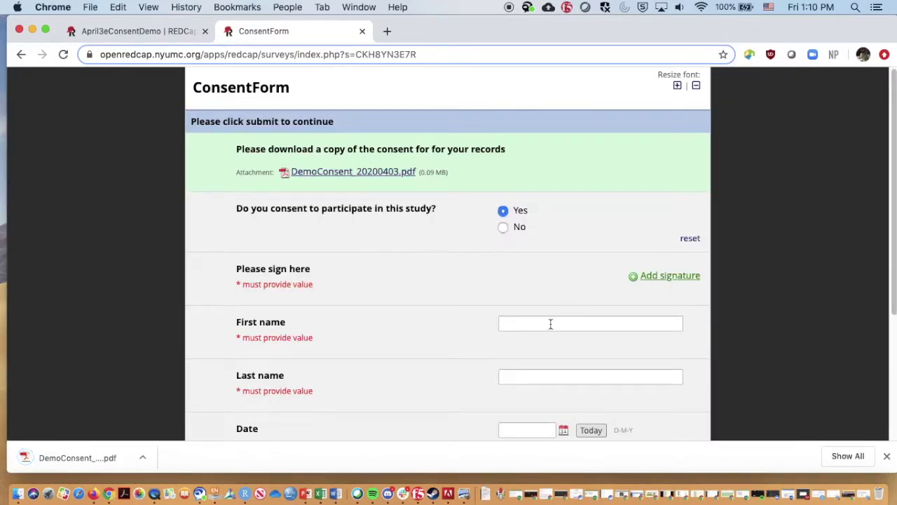
Draw a signature on the signing pad and save it to the form
click(659, 275)
drag(320, 241, 405, 207)
mouse_move(352, 242)
mouse_down()
mouse_move(347, 274)
mouse_move(340, 254)
mouse_move(387, 254)
mouse_up()
click(379, 255)
mouse_move(393, 260)
mouse_down()
mouse_move(481, 250)
mouse_move(523, 226)
mouse_move(528, 275)
mouse_move(560, 230)
mouse_up()
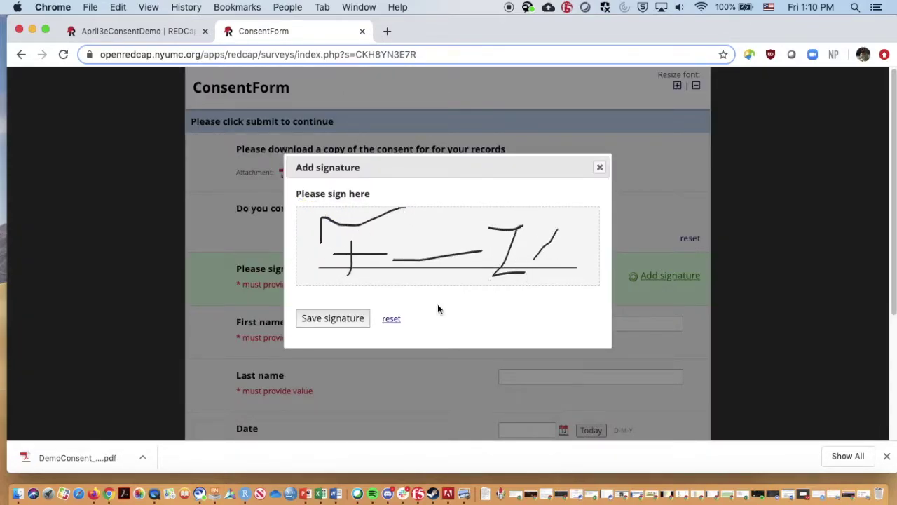
click(330, 318)
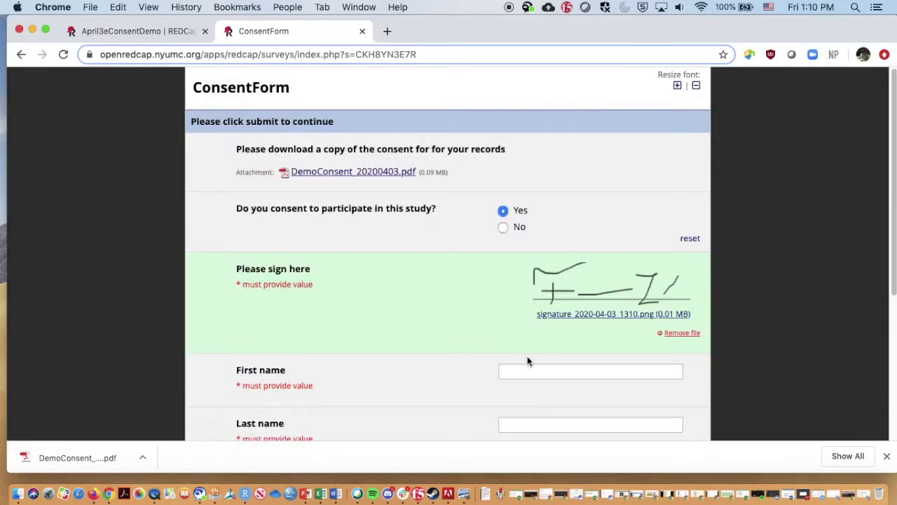
Fill in the participant's first and last name, today's date and e-mail address, then continue to review
click(529, 372)
key(Tab)
key(Tab)
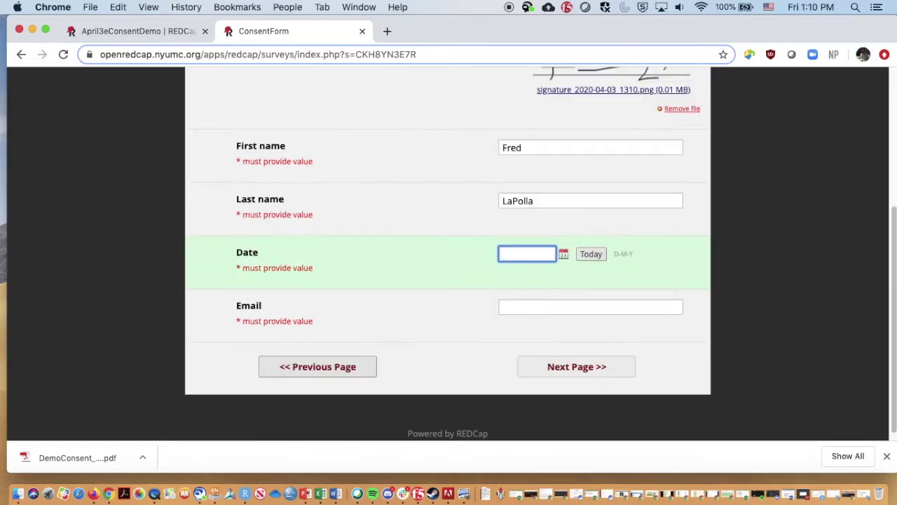
click(591, 254)
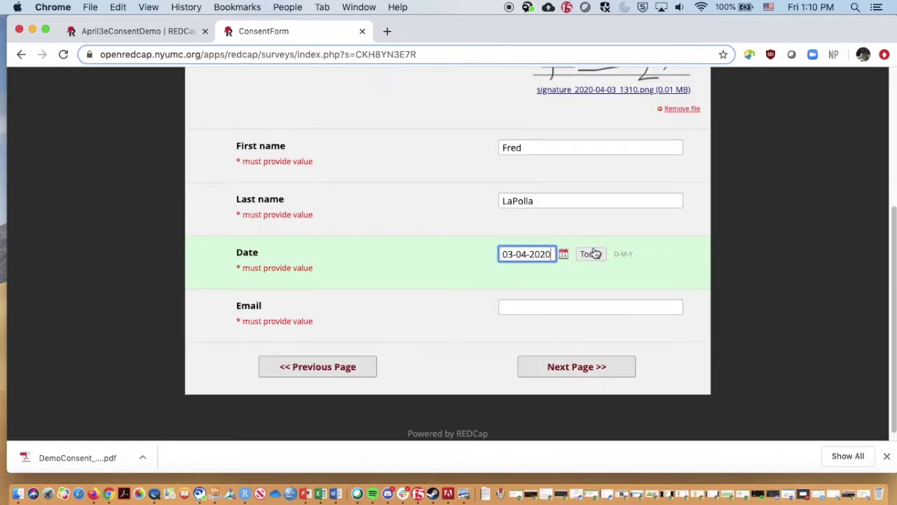
click(574, 309)
text(f)
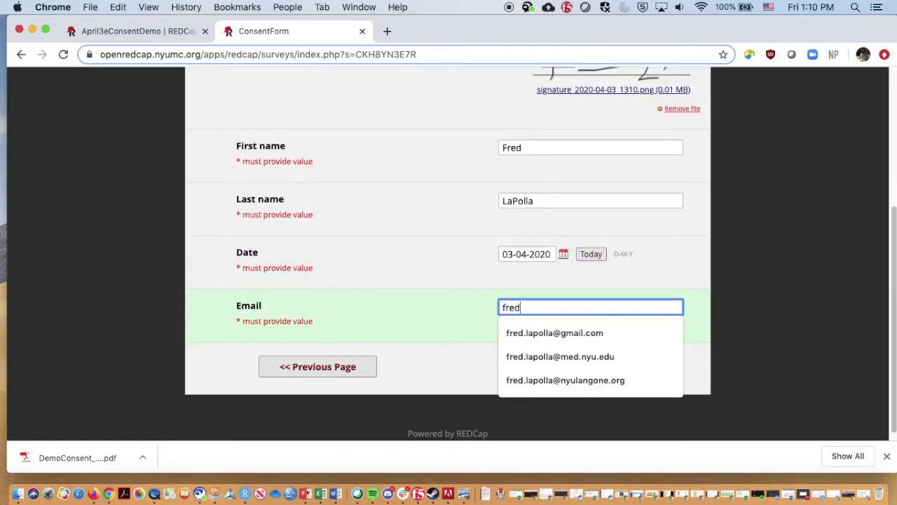
text(red)
click(577, 376)
click(599, 375)
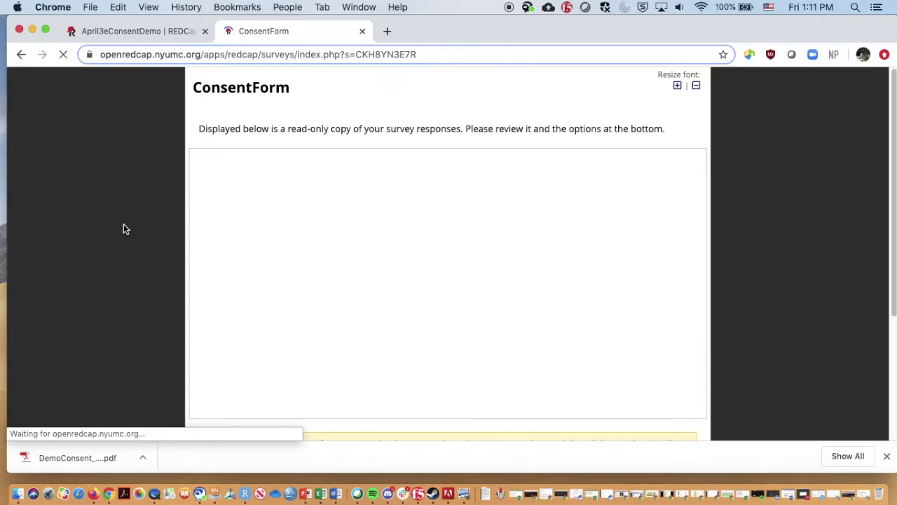
Scroll through the embedded response PDF, tick 'I certify', and submit the ConsentForm survey
scroll(123, 223, down, 2)
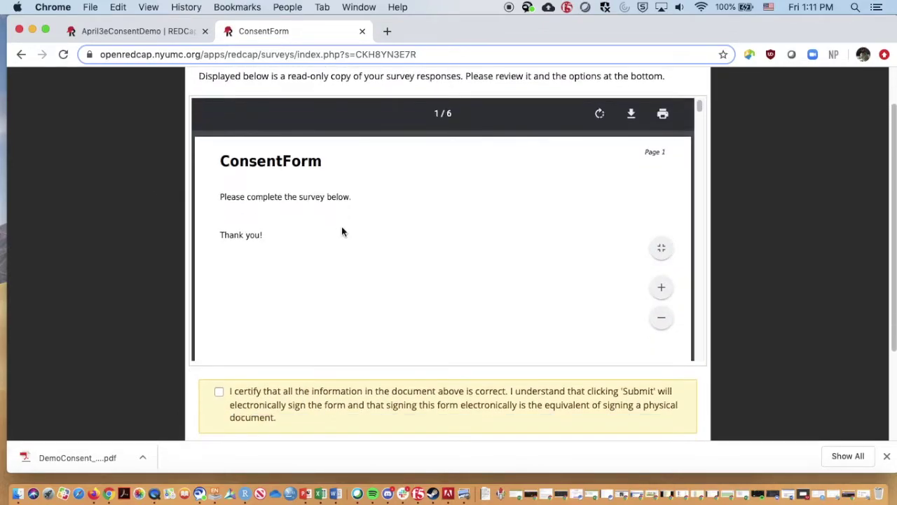
drag(699, 106, 767, 366)
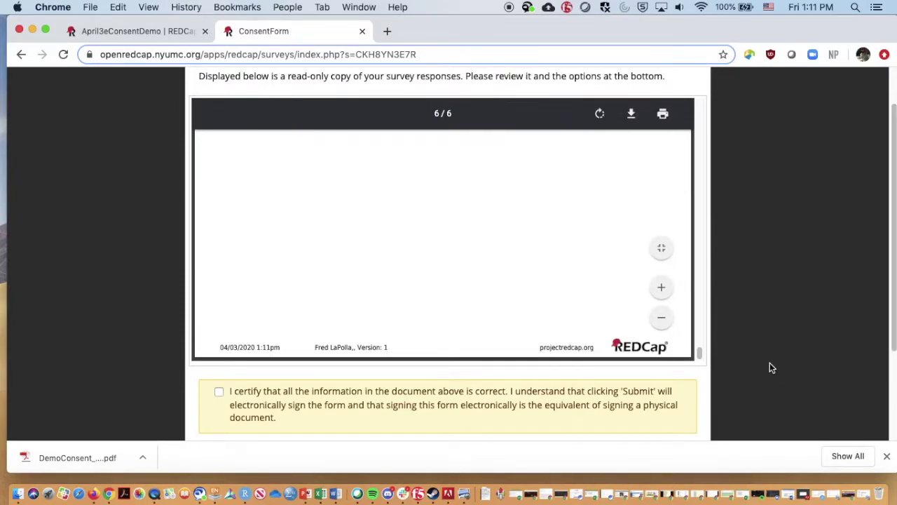
scroll(770, 368, down, 3)
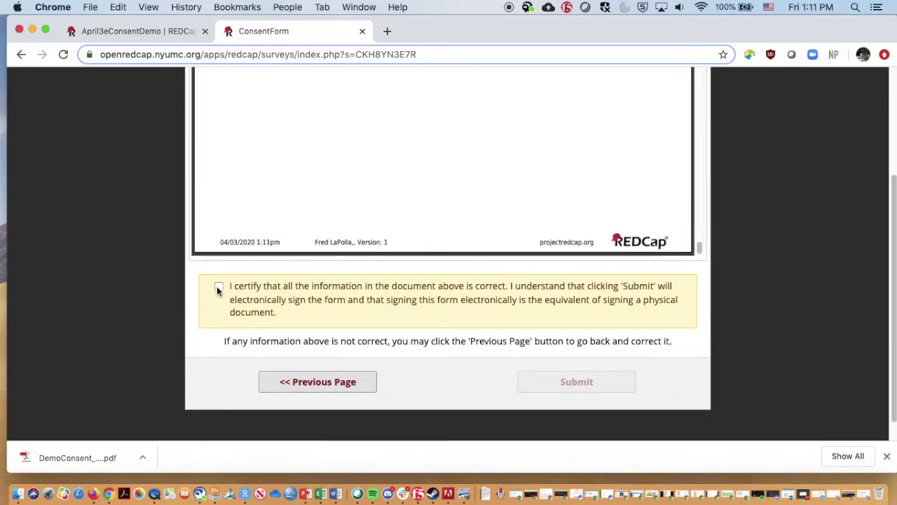
click(218, 288)
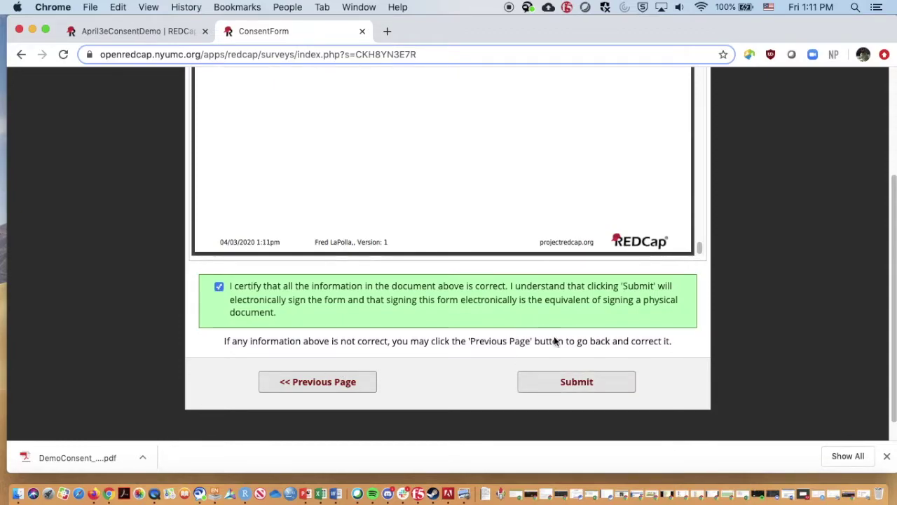
click(557, 388)
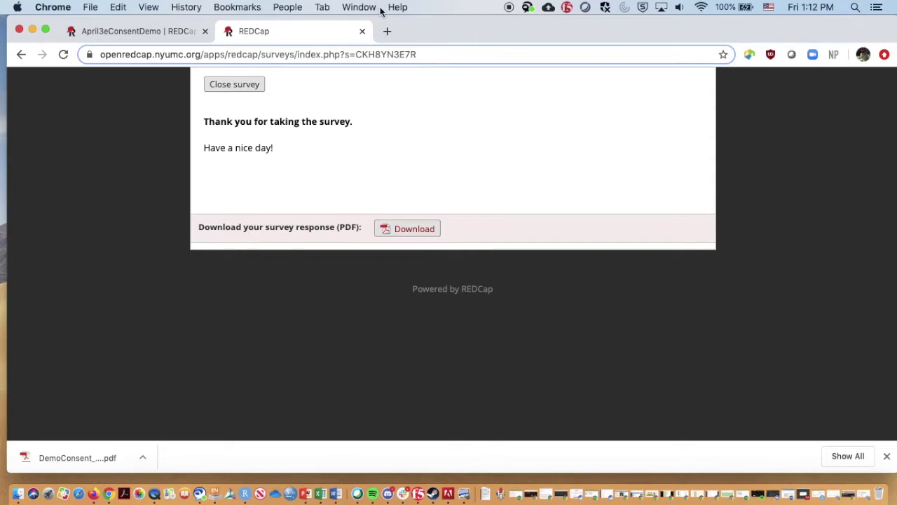
Load hsl.med.nyu.edu in a new tab, then return to the REDCap project tab
click(387, 31)
text(hsl)
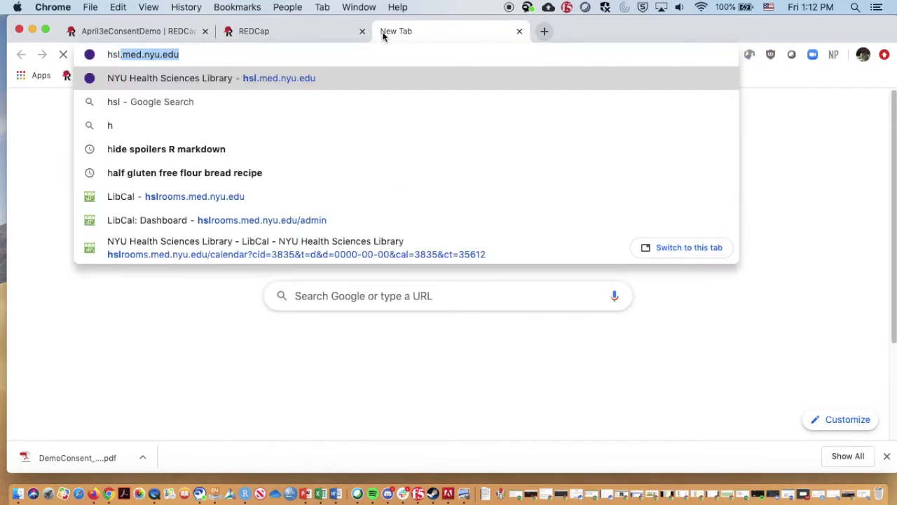
key(Return)
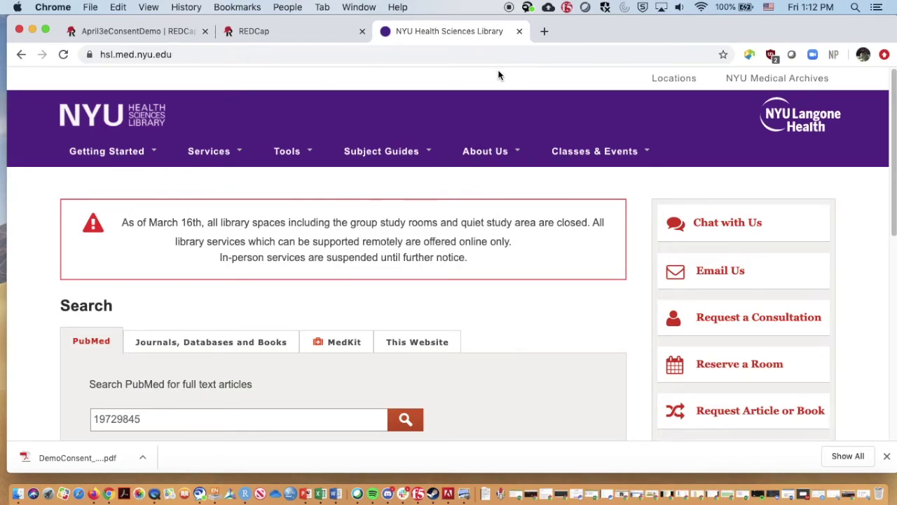
click(128, 31)
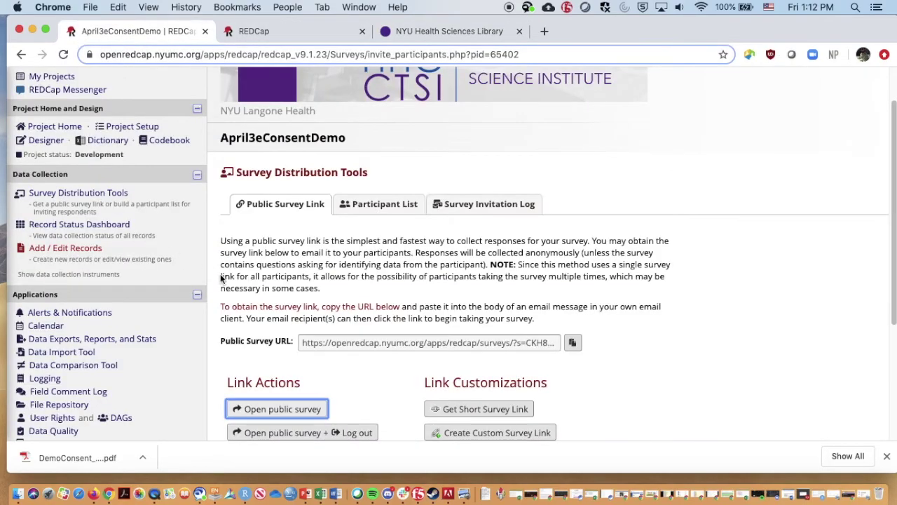
Scroll down the April3eConsentDemo Survey Distribution Tools page to the public survey link
scroll(214, 335, down, 5)
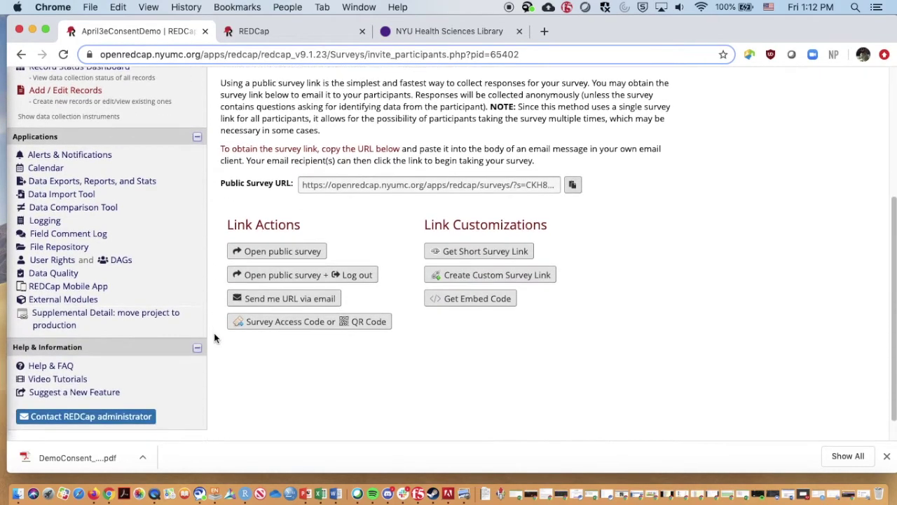
scroll(214, 335, down, 1)
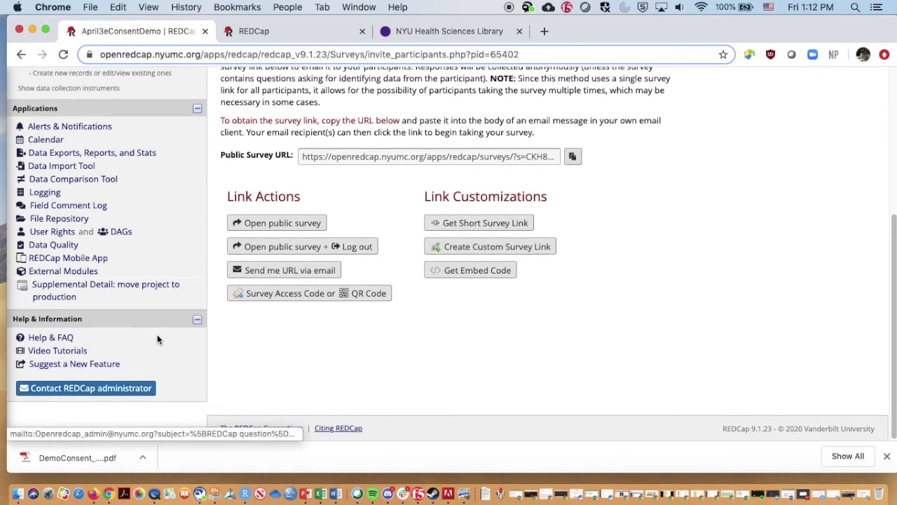